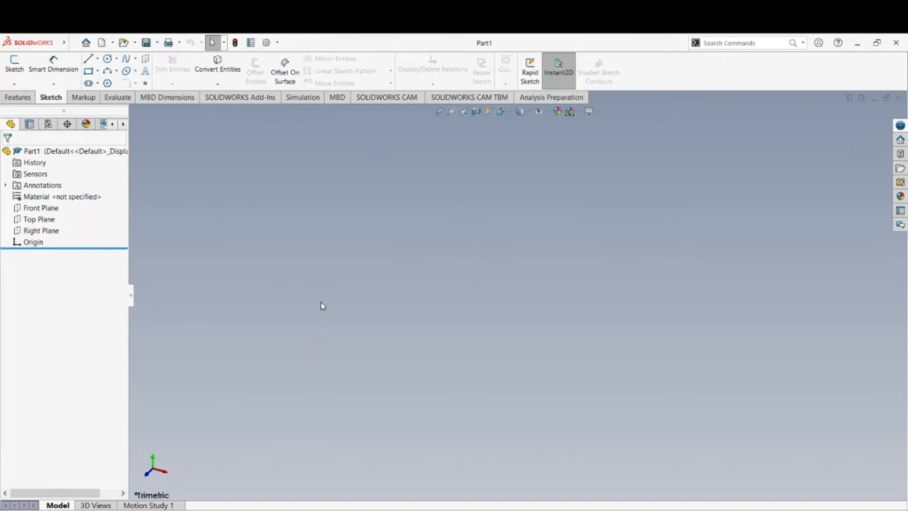
Step: Set the document's primary dimension precision to three decimal places (.123) in the dimension properties
{"action": "right_click", "coordinate": [72, 330]}
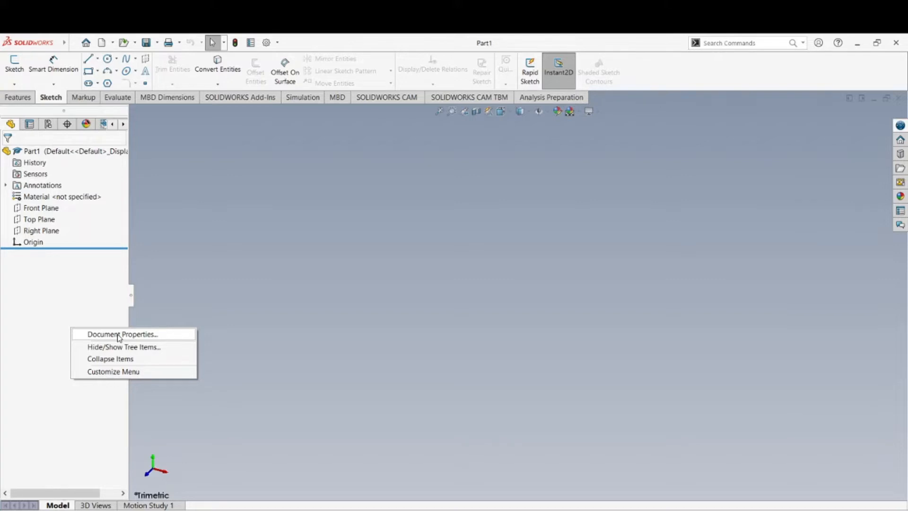
{"action": "left_click", "coordinate": [119, 336]}
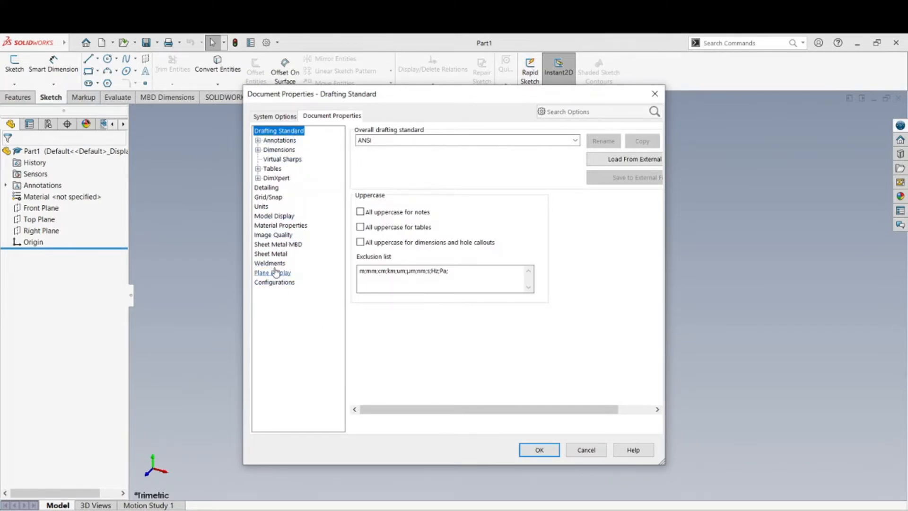
{"action": "left_click", "coordinate": [278, 151]}
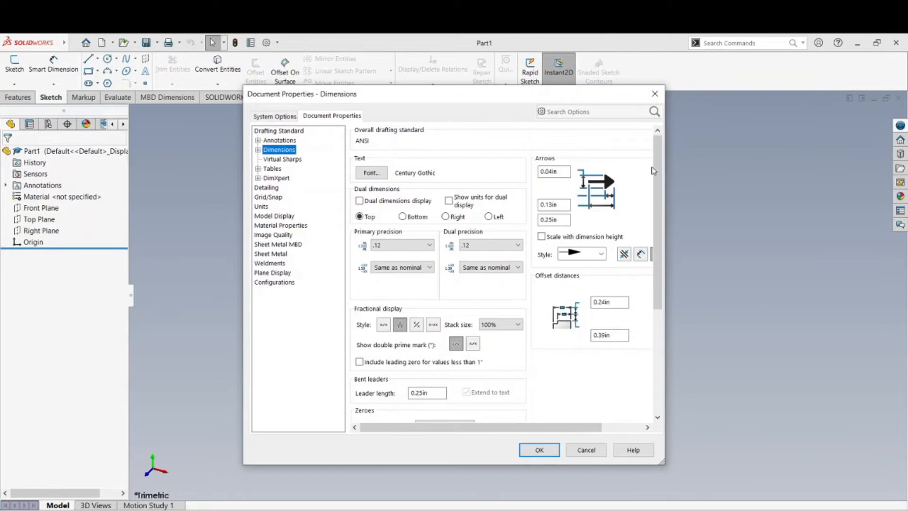
{"action": "left_click_drag", "start_coordinate": [665, 165], "coordinate": [734, 166]}
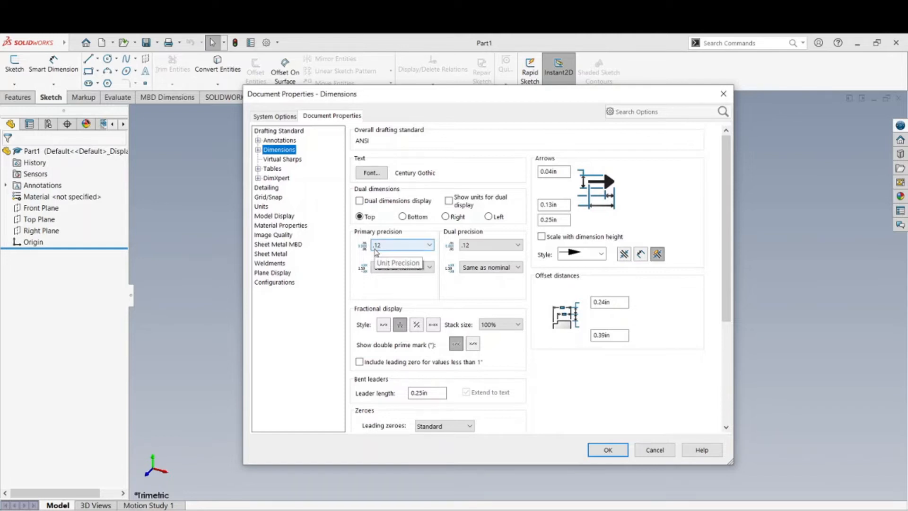
{"action": "left_click", "coordinate": [405, 246]}
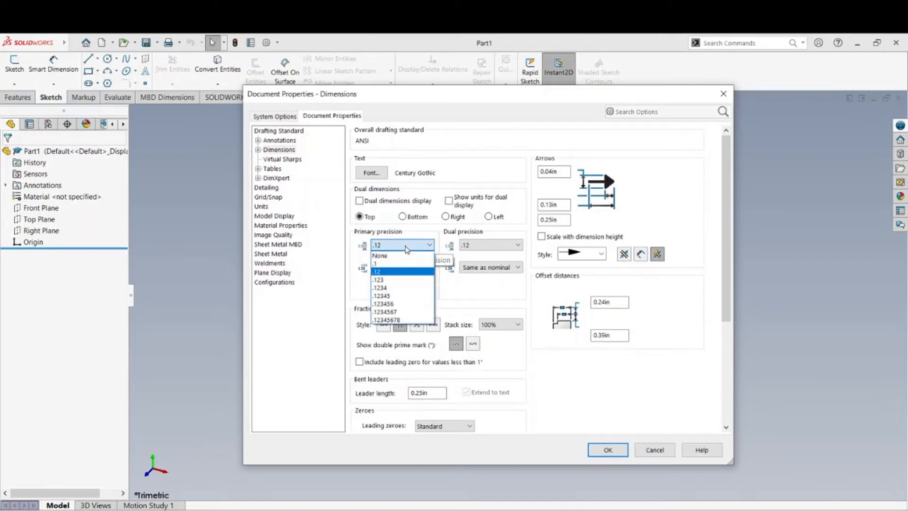
{"action": "left_click", "coordinate": [393, 280]}
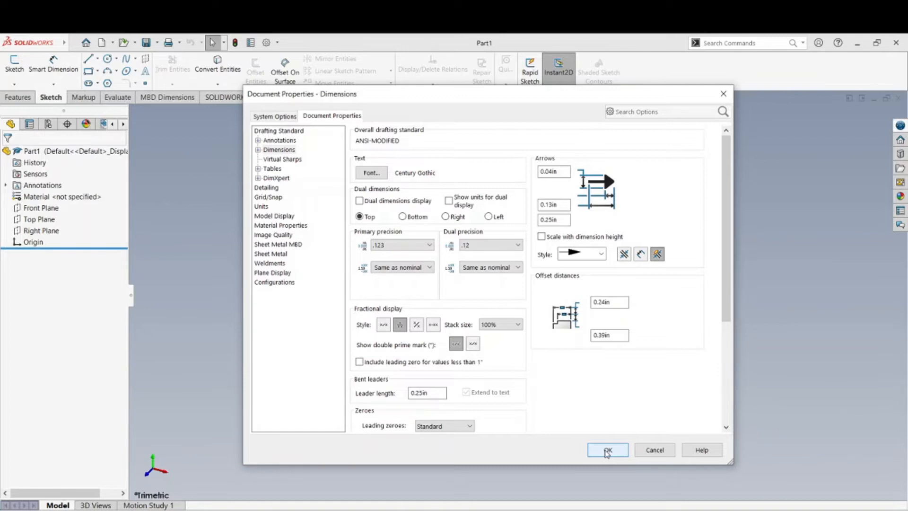
{"action": "left_click", "coordinate": [607, 450]}
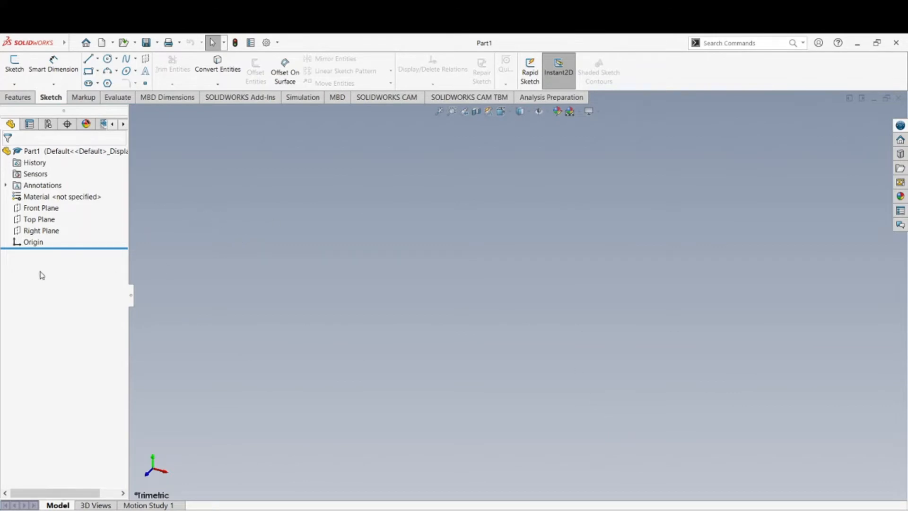
Step: On the Right Plane, sketch a horizontal baseline from the origin, a riser about 0.95 in, a tread about 2.68 in back and a second riser
{"action": "left_click", "coordinate": [38, 232]}
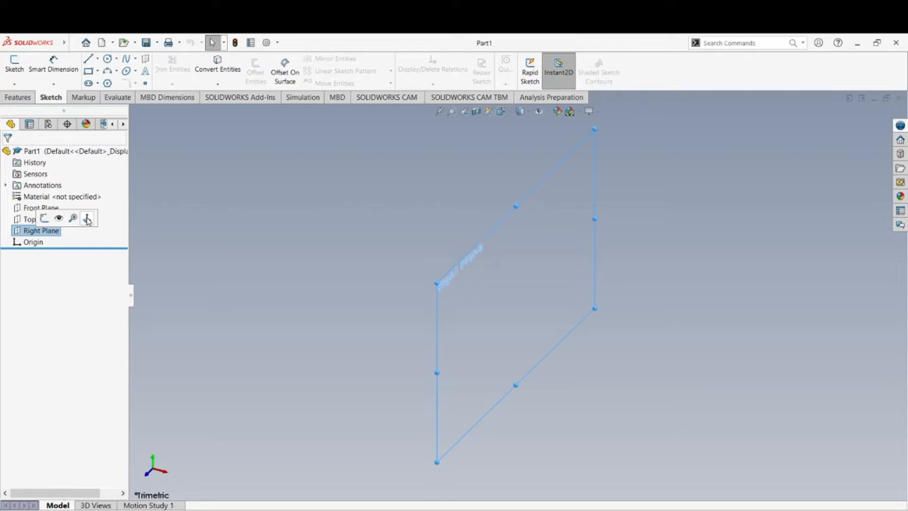
{"action": "left_click", "coordinate": [87, 219]}
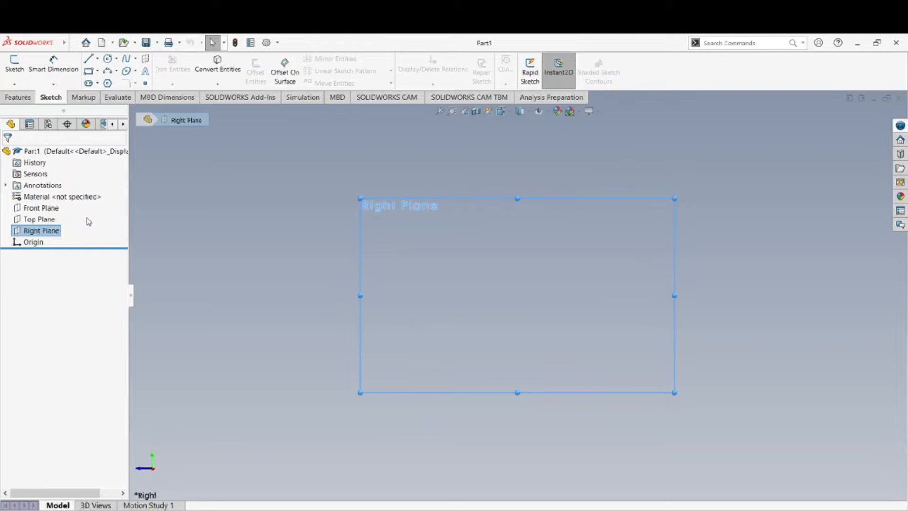
{"action": "left_click", "coordinate": [87, 61]}
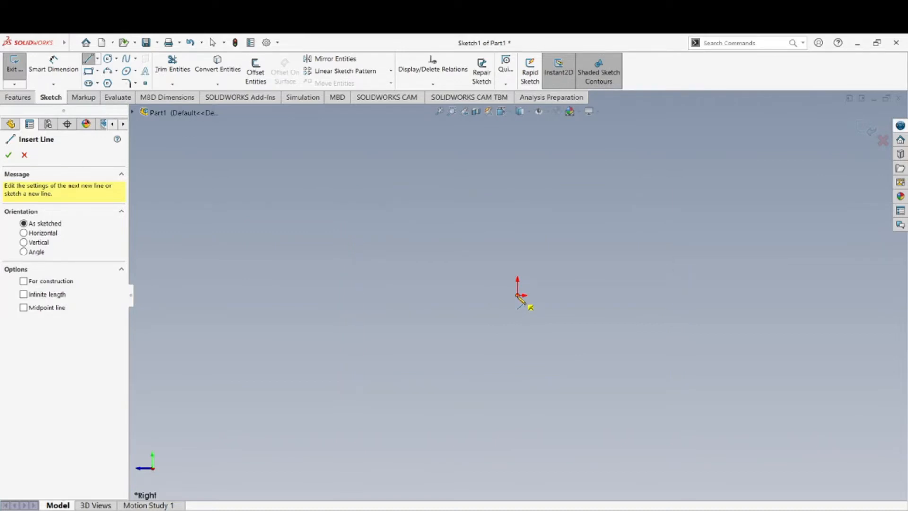
{"action": "left_click", "coordinate": [519, 295]}
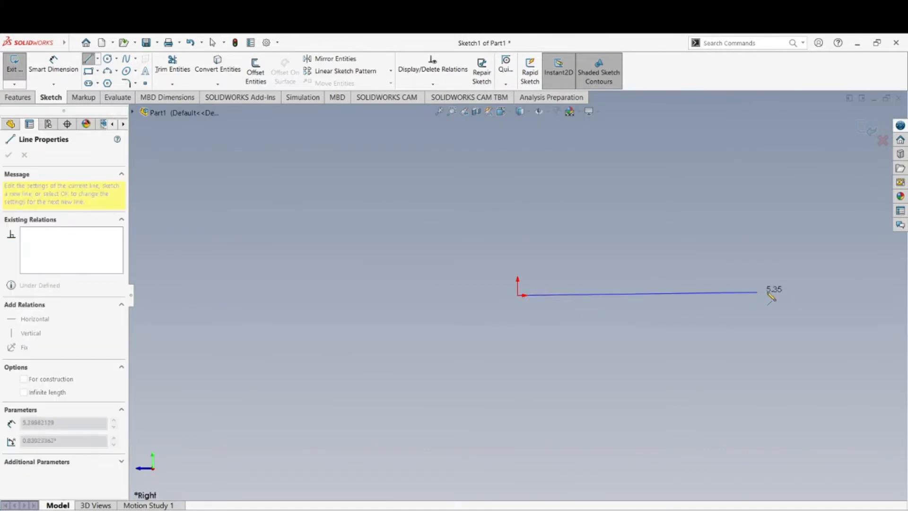
{"action": "left_click", "coordinate": [844, 296]}
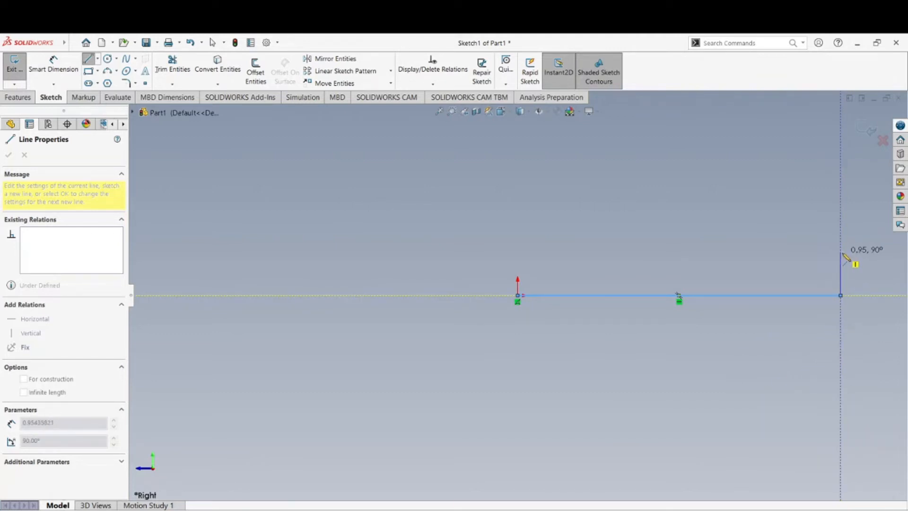
{"action": "left_click", "coordinate": [841, 253]}
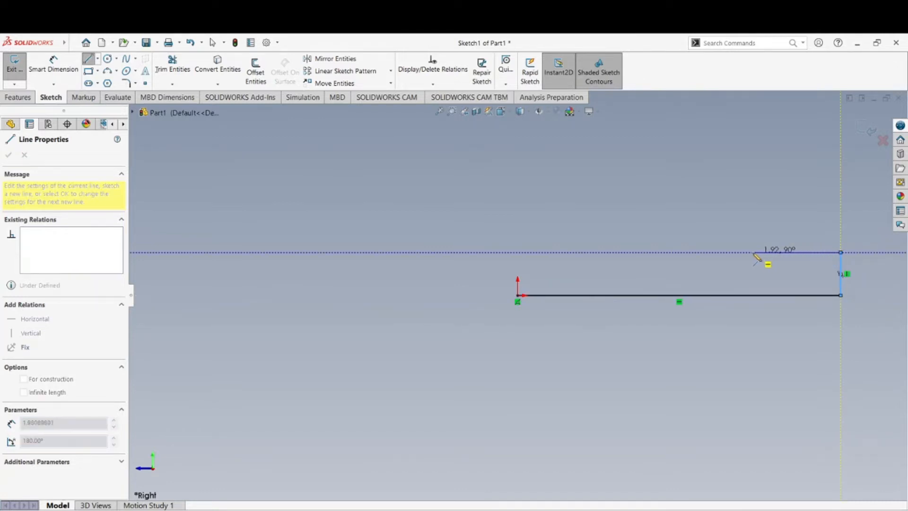
{"action": "left_click", "coordinate": [721, 252]}
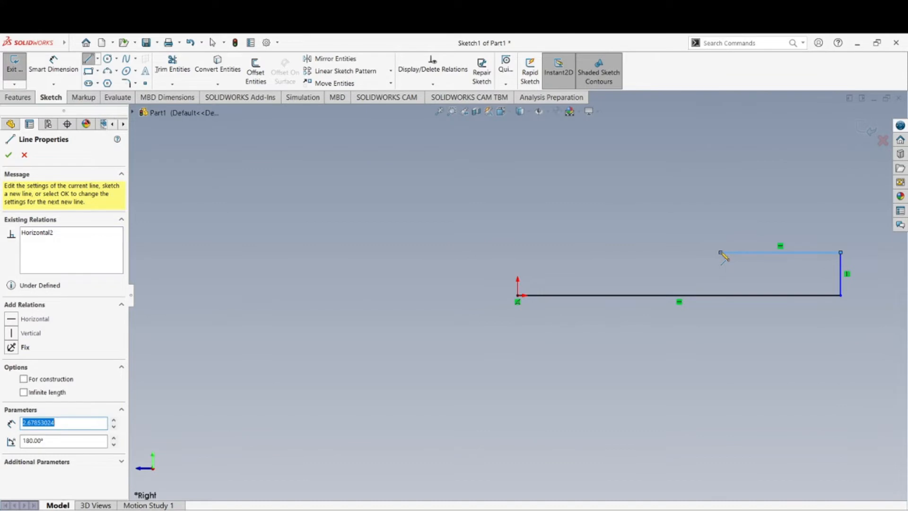
{"action": "left_click", "coordinate": [720, 199]}
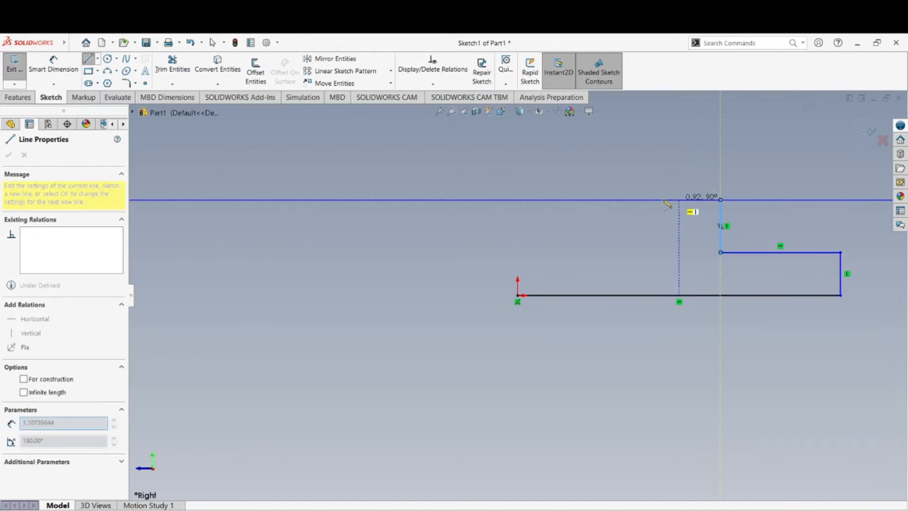
Step: Continue the profile with a short horizontal segment and a small rectangular groove about 0.28 in deep and 0.26 in wide
{"action": "left_click", "coordinate": [697, 199]}
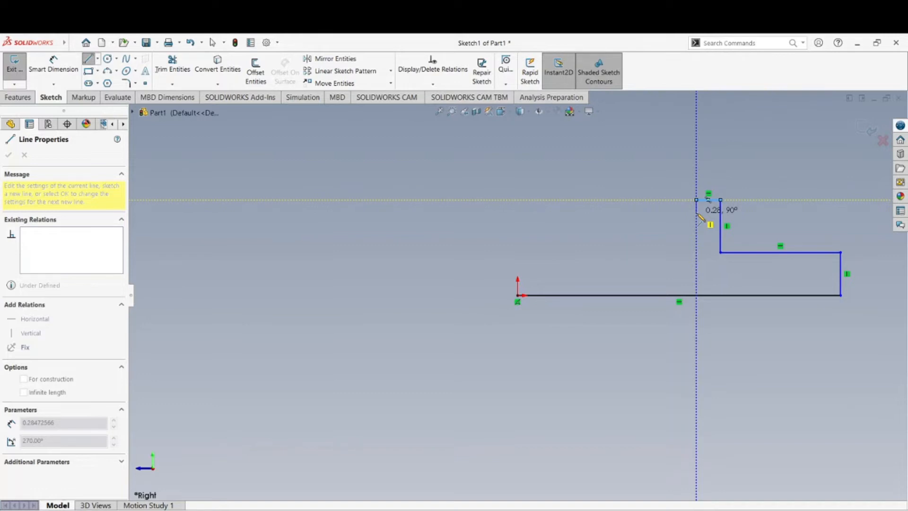
{"action": "left_click", "coordinate": [697, 213]}
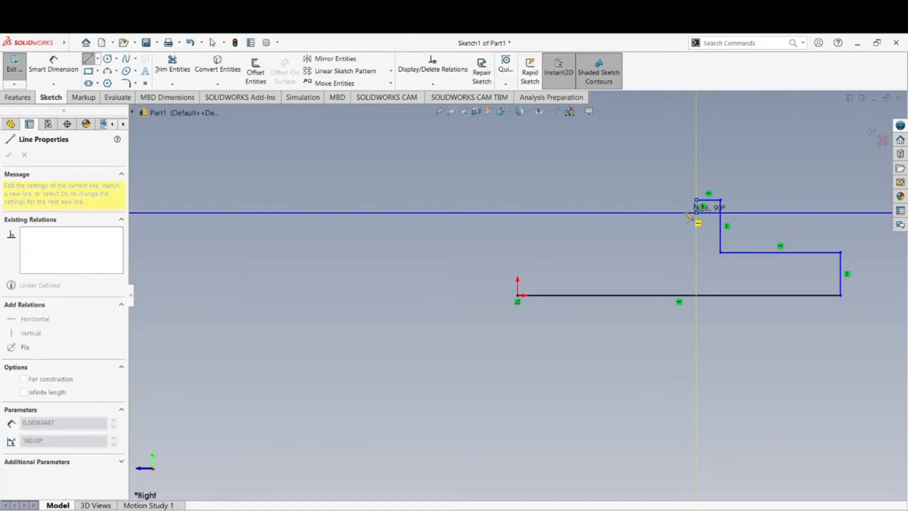
{"action": "left_click", "coordinate": [696, 212]}
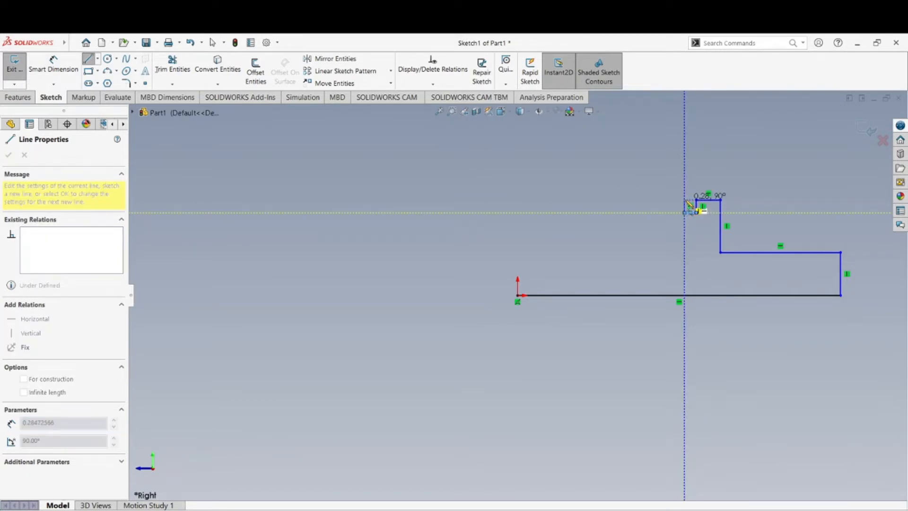
{"action": "left_click", "coordinate": [685, 200]}
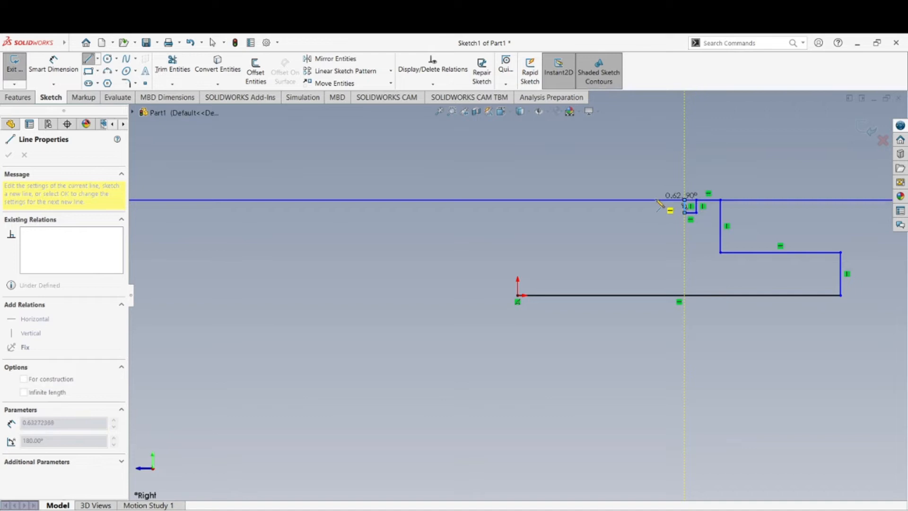
Step: Finish the stepped profile with a horizontal line, a riser about 1.35 in, a top edge about 1.12 in and a vertical line to the origin
{"action": "left_click", "coordinate": [567, 200]}
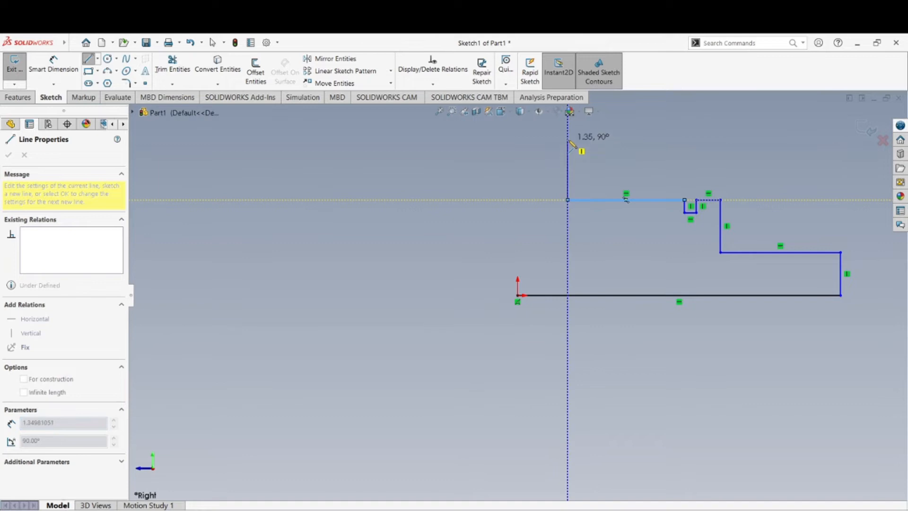
{"action": "left_click", "coordinate": [568, 138]}
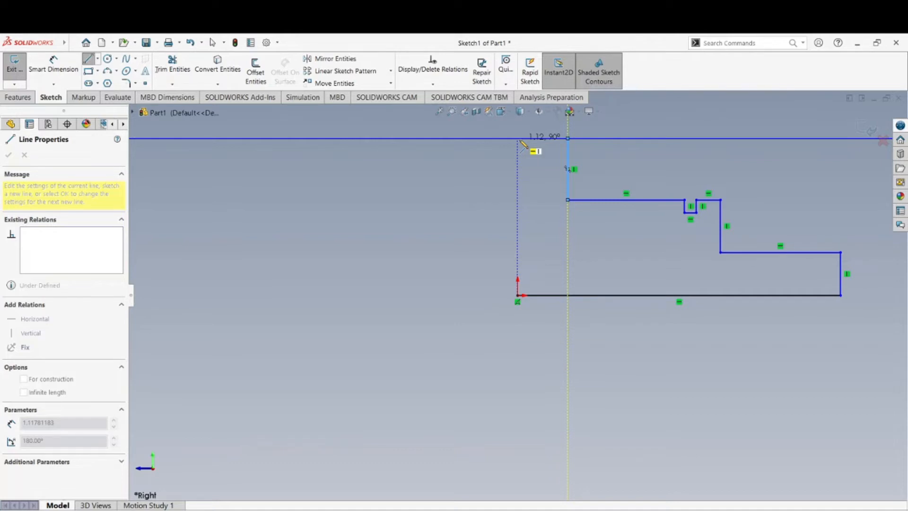
{"action": "left_click", "coordinate": [519, 139]}
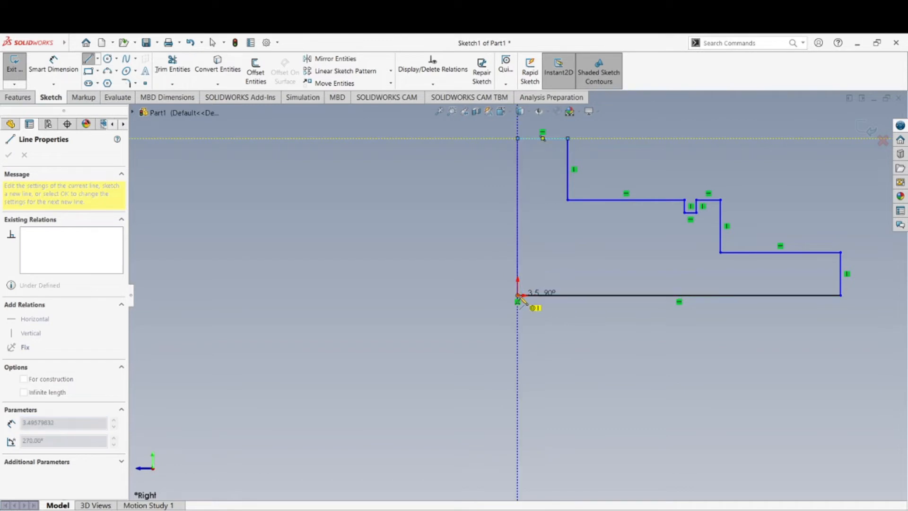
{"action": "left_click", "coordinate": [518, 295]}
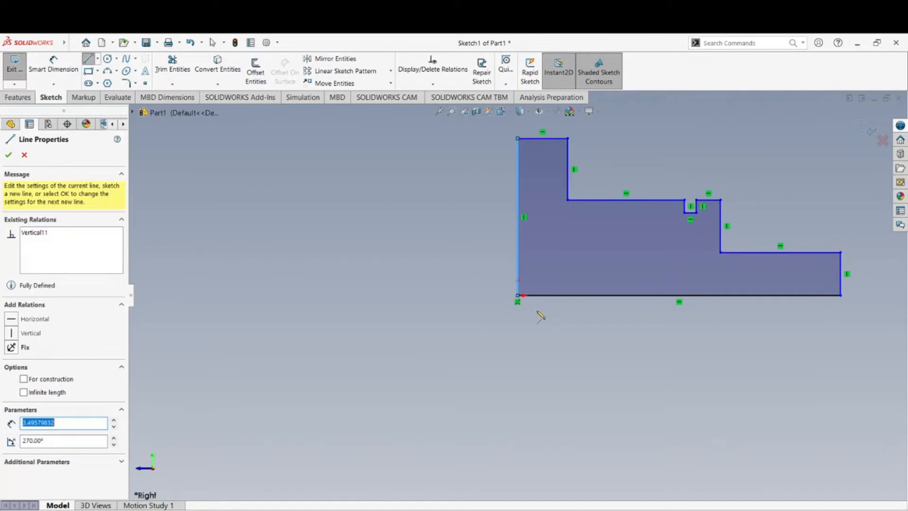
{"action": "left_click", "coordinate": [8, 154]}
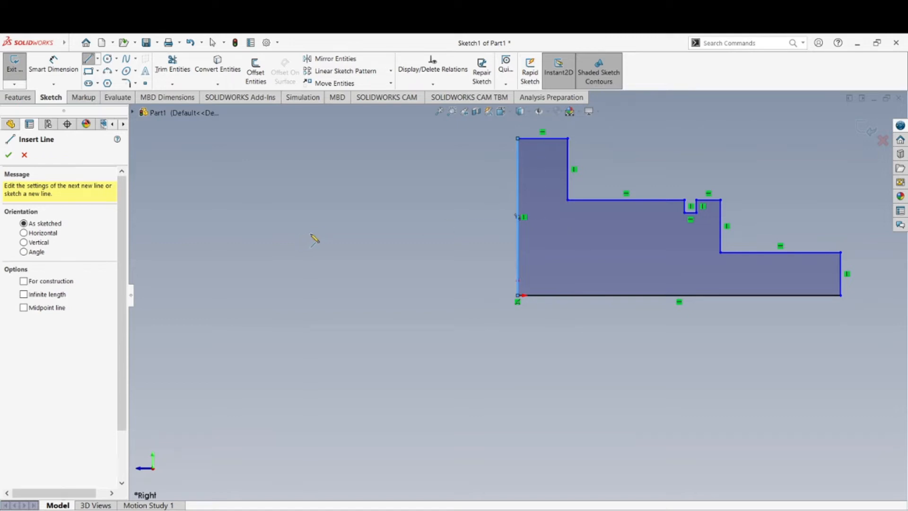
{"action": "key", "text": "Escape"}
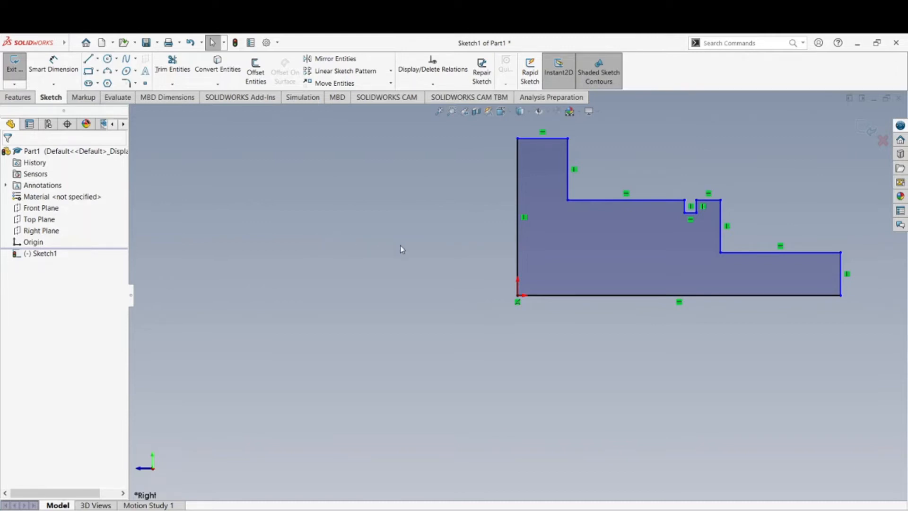
Step: Delete the vertical line at the origin and redraw it from the profile's upper corner, ending short of the origin
{"action": "left_click", "coordinate": [518, 246]}
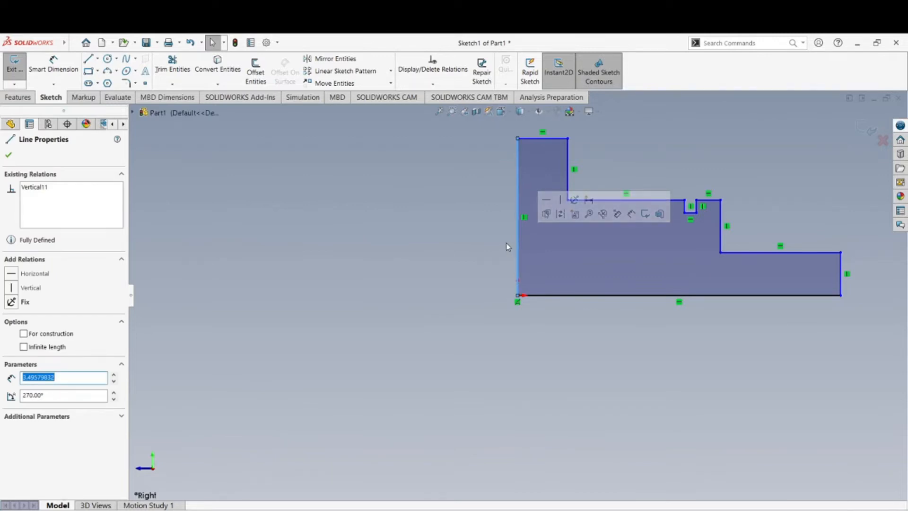
{"action": "key", "text": "Delete"}
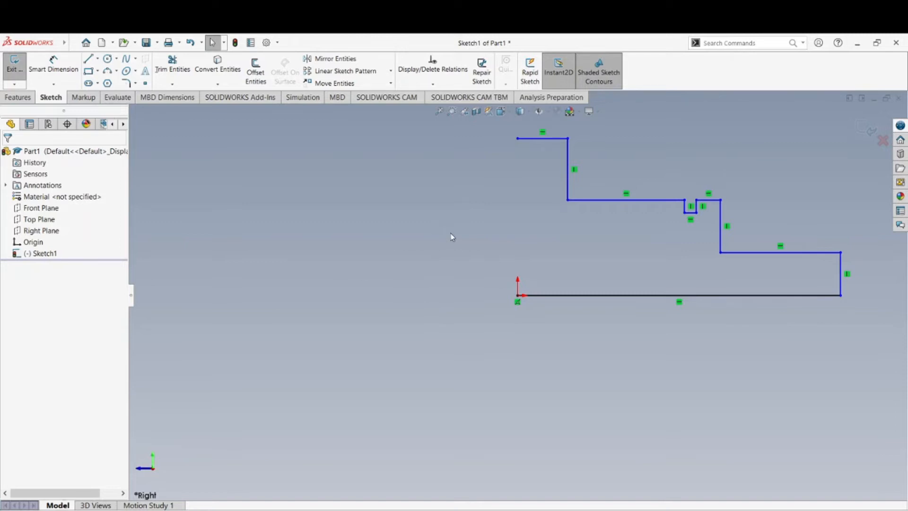
{"action": "left_click", "coordinate": [89, 60]}
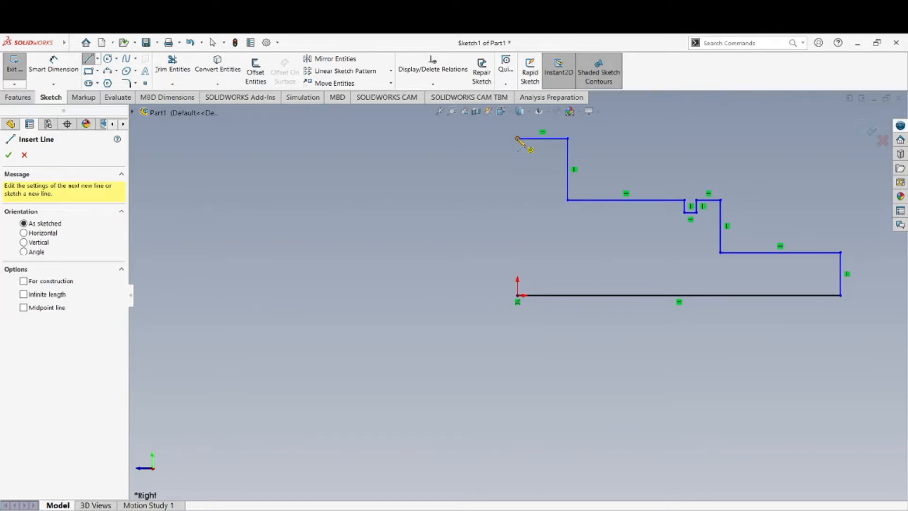
{"action": "left_click", "coordinate": [517, 138]}
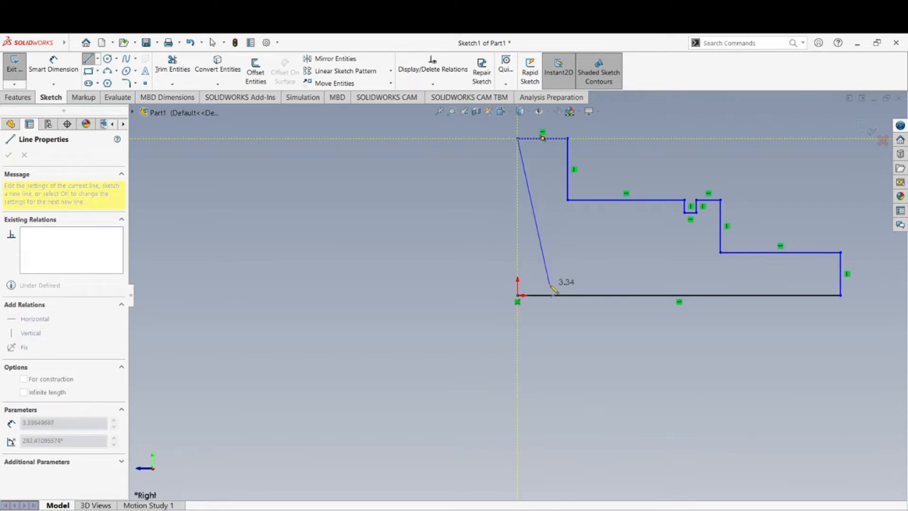
{"action": "left_click", "coordinate": [517, 256]}
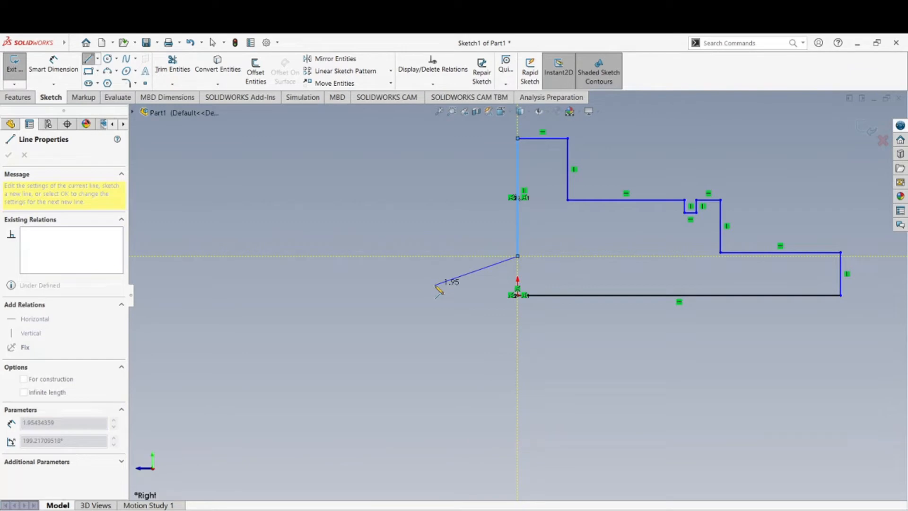
{"action": "key", "text": "Escape"}
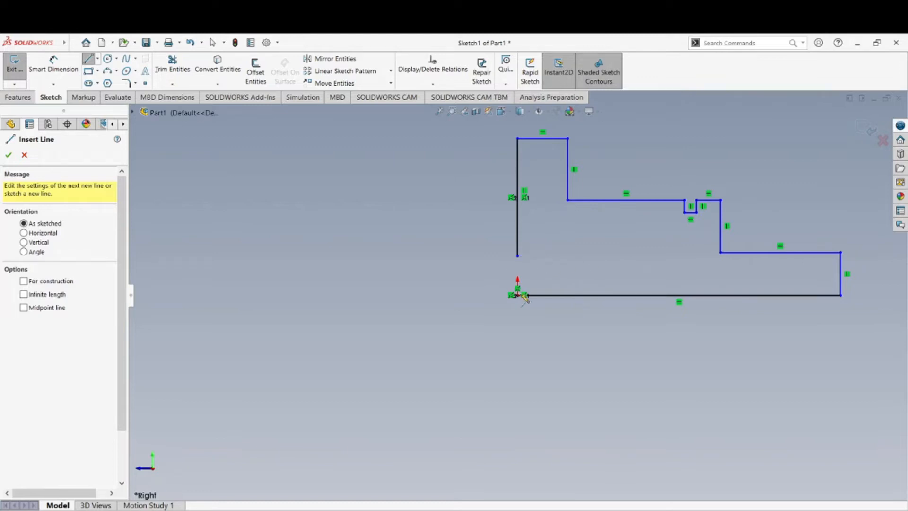
Step: Extend the vertical line's open lower end onto the origin to close the stepped profile
{"action": "left_click", "coordinate": [8, 156]}
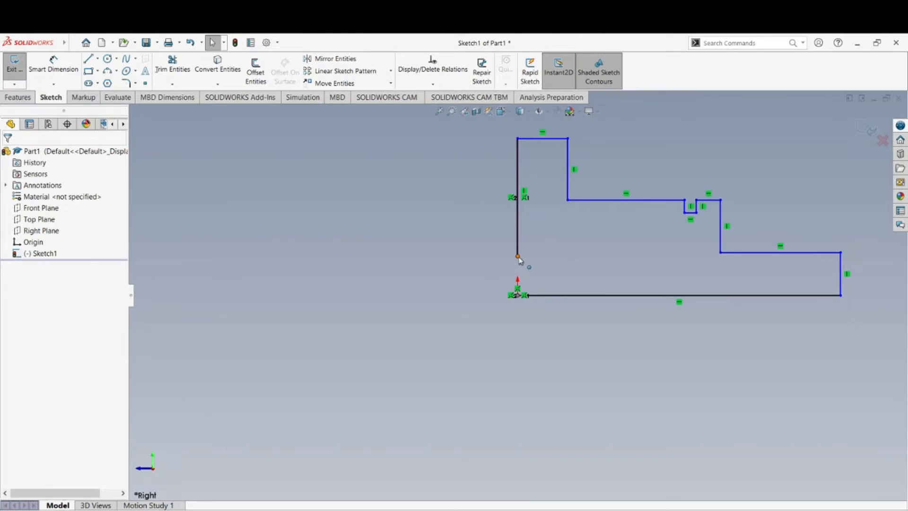
{"action": "left_click_drag", "start_coordinate": [518, 256], "coordinate": [519, 295]}
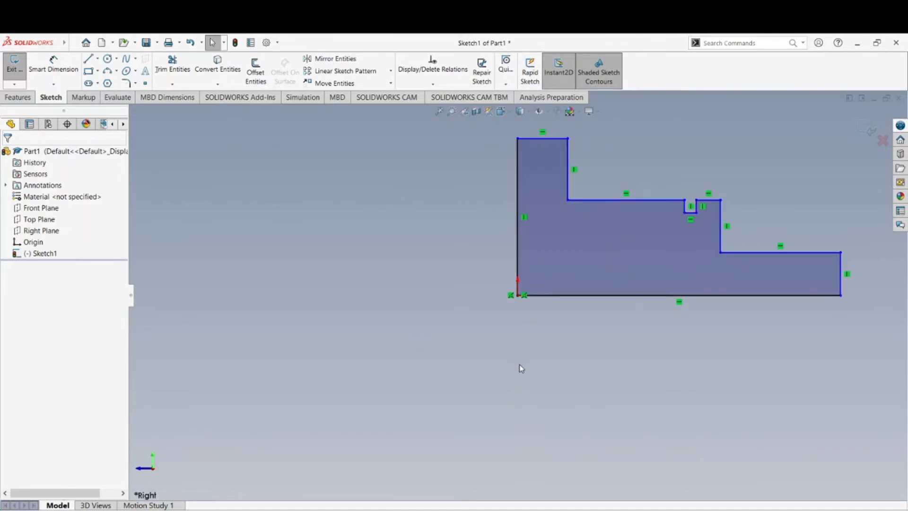
{"action": "scroll", "coordinate": [750, 334], "scroll_direction": "down", "scroll_amount": 3}
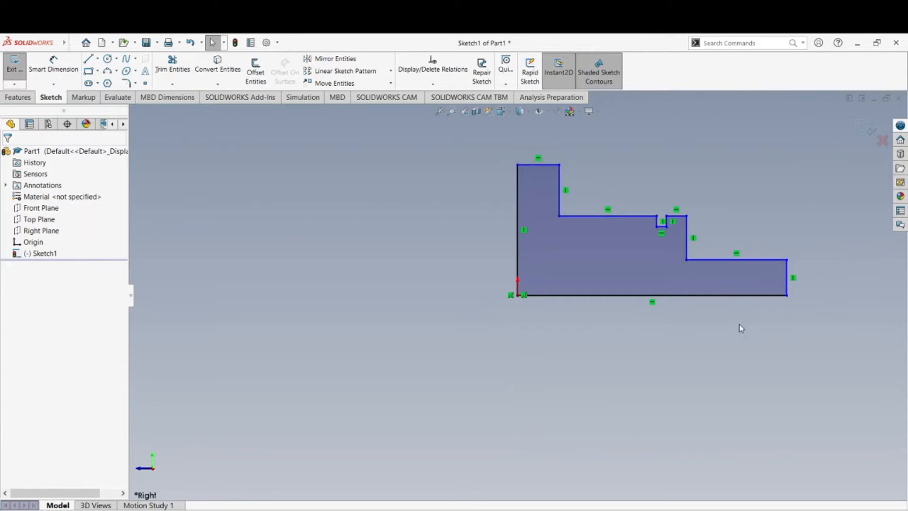
{"action": "scroll", "coordinate": [669, 278], "scroll_direction": "up", "scroll_amount": 4}
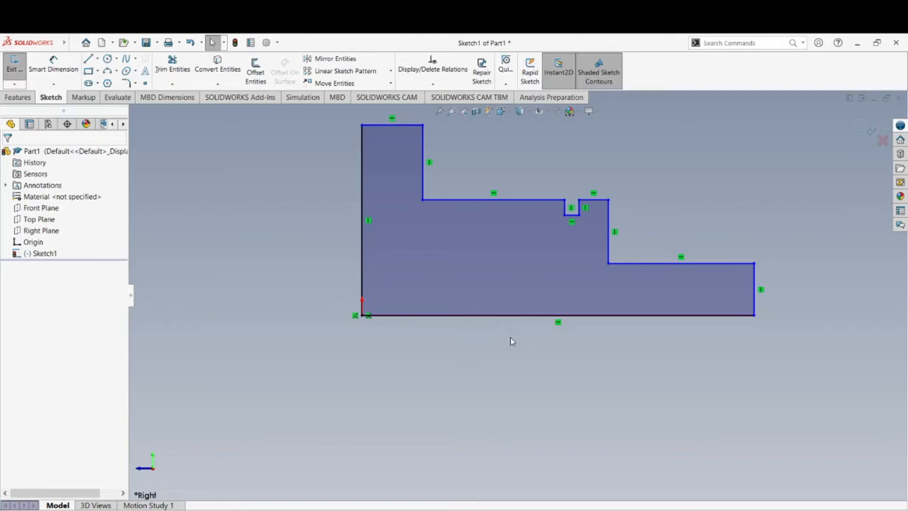
Step: Stretch the profile's lower-right corner outward, then pull it back to about 7.29 in from the origin
{"action": "mouse_move", "coordinate": [756, 317]}
{"action": "left_mouse_down"}
{"action": "mouse_move", "coordinate": [876, 326]}
{"action": "mouse_move", "coordinate": [720, 326]}
{"action": "mouse_move", "coordinate": [781, 325]}
{"action": "mouse_move", "coordinate": [773, 325]}
{"action": "left_mouse_up"}
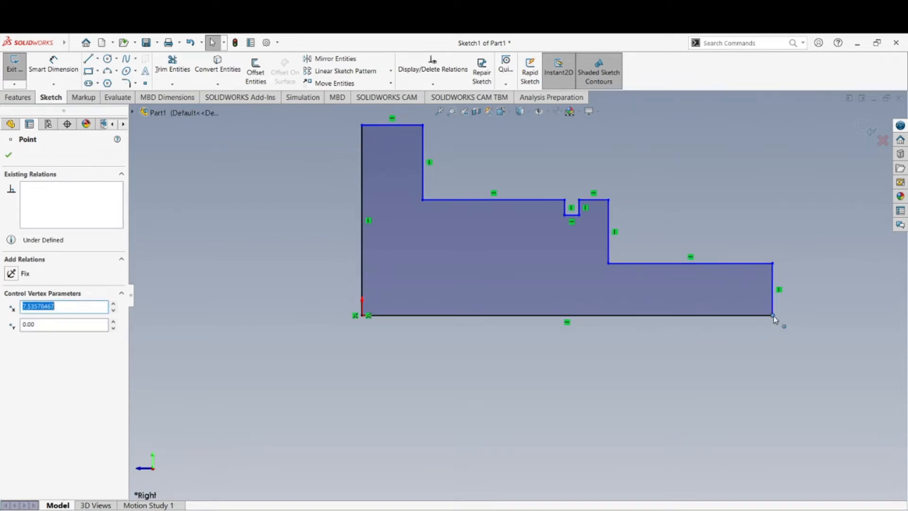
{"action": "left_click", "coordinate": [763, 353]}
{"action": "left_click_drag", "start_coordinate": [773, 315], "coordinate": [758, 325]}
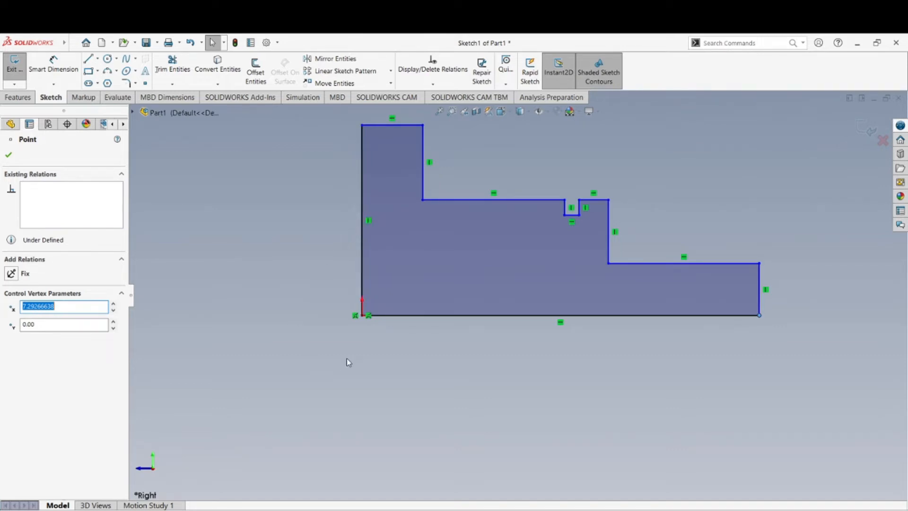
Step: Raise the profile's top edge by its upper-left corner to about 3.78 in above the origin
{"action": "left_click", "coordinate": [362, 251]}
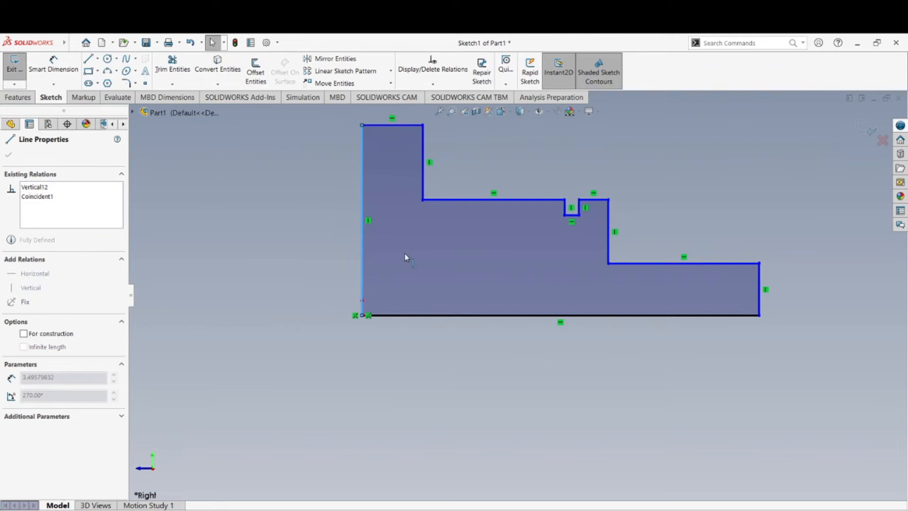
{"action": "scroll", "coordinate": [361, 240], "scroll_direction": "up", "scroll_amount": 3}
{"action": "scroll", "coordinate": [505, 211], "scroll_direction": "down", "scroll_amount": 3}
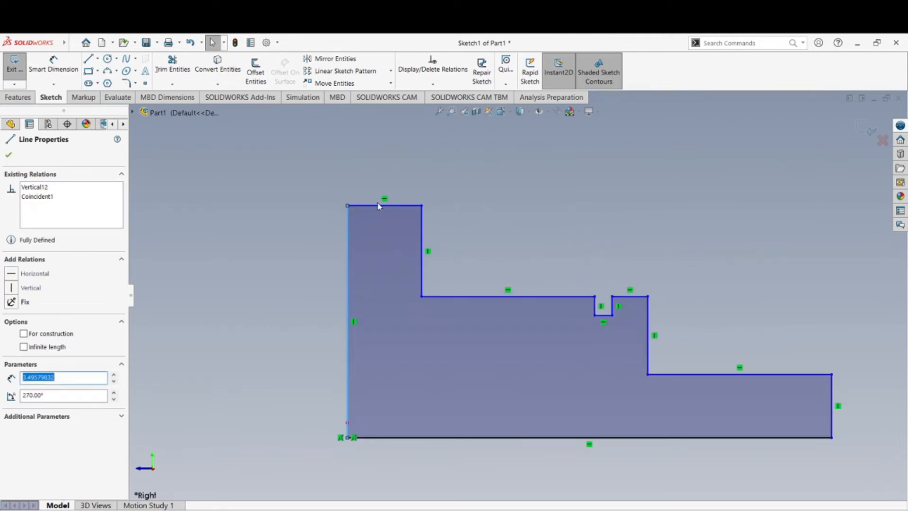
{"action": "mouse_move", "coordinate": [349, 207]}
{"action": "left_mouse_down"}
{"action": "mouse_move", "coordinate": [360, 150]}
{"action": "mouse_move", "coordinate": [359, 196]}
{"action": "mouse_move", "coordinate": [358, 144]}
{"action": "mouse_move", "coordinate": [360, 274]}
{"action": "mouse_move", "coordinate": [357, 150]}
{"action": "mouse_move", "coordinate": [358, 251]}
{"action": "mouse_move", "coordinate": [357, 152]}
{"action": "mouse_move", "coordinate": [349, 189]}
{"action": "left_mouse_up"}
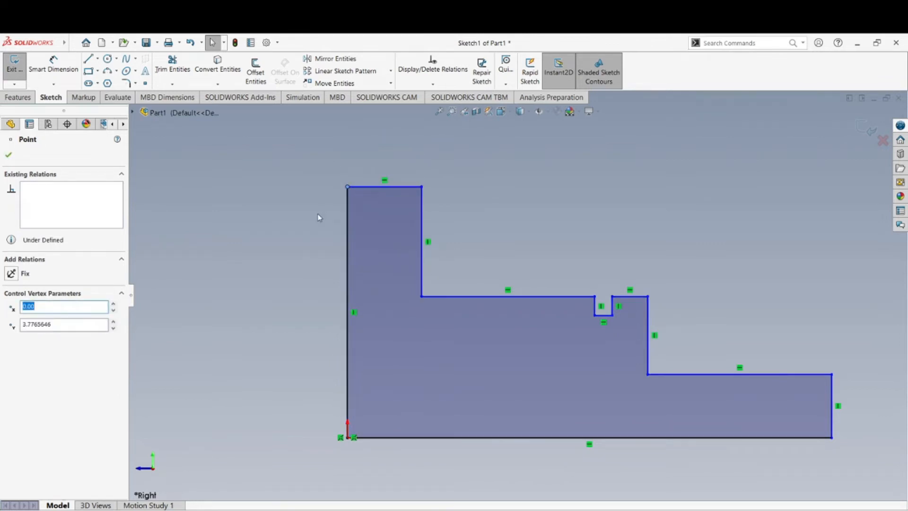
{"action": "left_click", "coordinate": [335, 267]}
Step: Delete the profile's vertical line and its bottom horizontal line, both attached to the origin
{"action": "scroll", "coordinate": [396, 325], "scroll_direction": "up", "scroll_amount": 3}
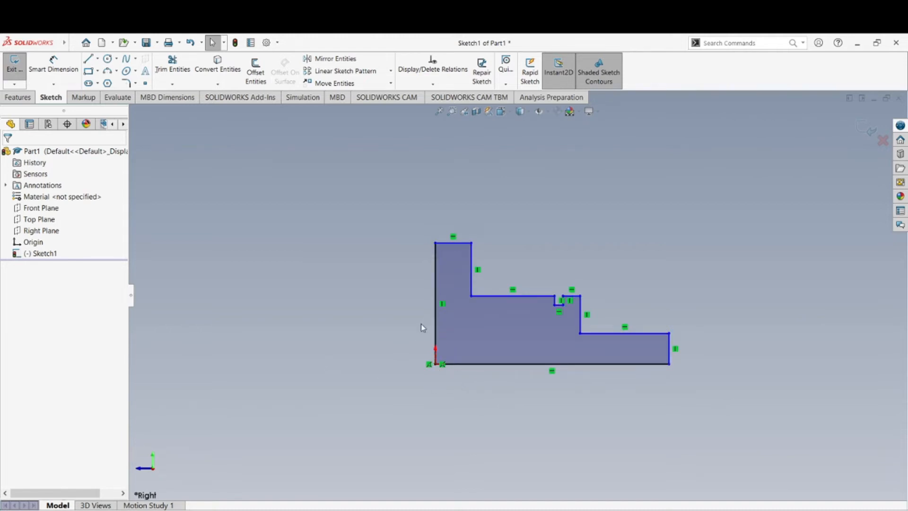
{"action": "left_click", "coordinate": [435, 329]}
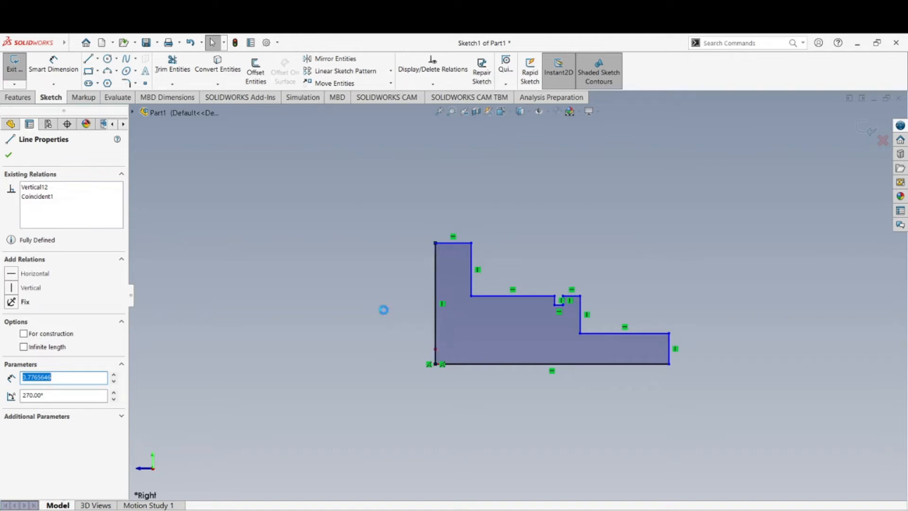
{"action": "key", "text": "Delete"}
{"action": "left_click_drag", "start_coordinate": [385, 312], "coordinate": [436, 369]}
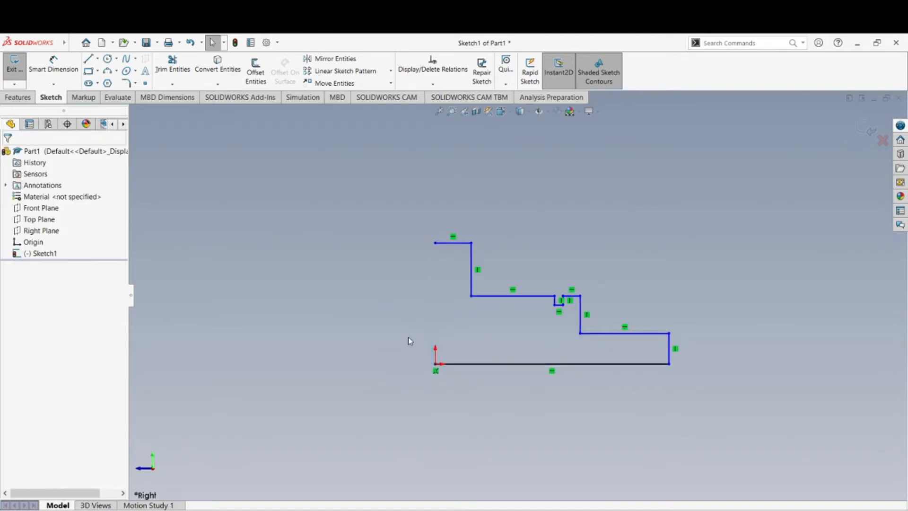
{"action": "left_click", "coordinate": [472, 364]}
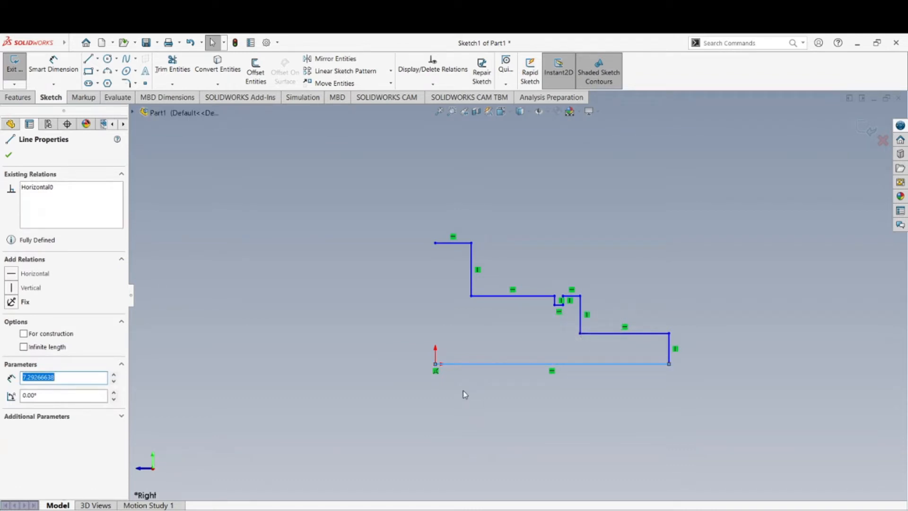
{"action": "right_click", "coordinate": [485, 368]}
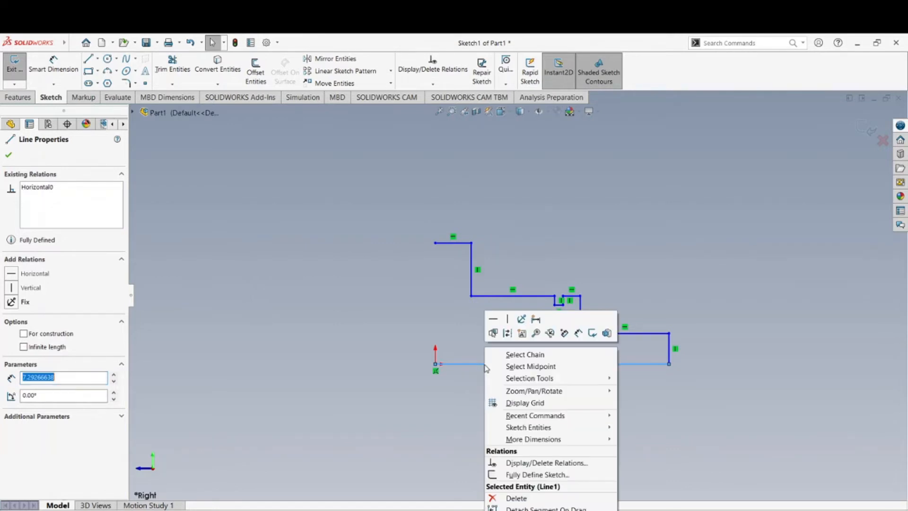
{"action": "left_click", "coordinate": [517, 500]}
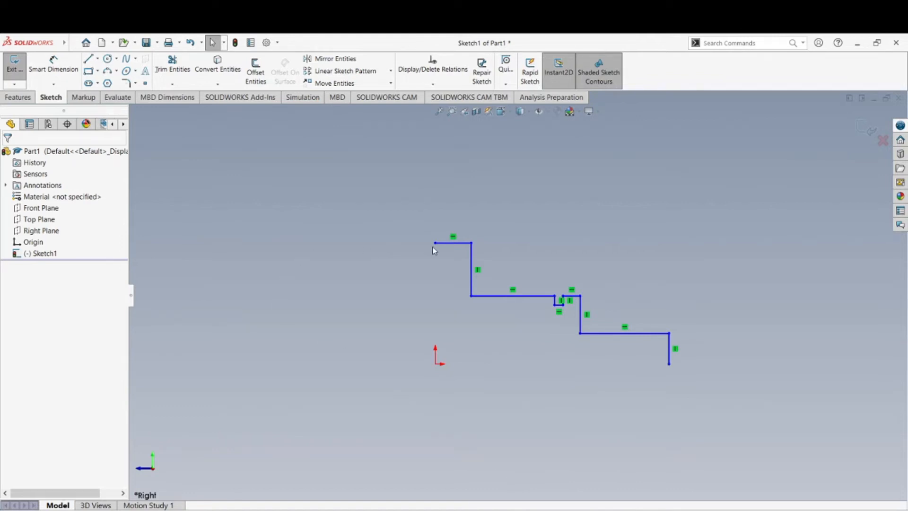
Step: Stretch the profile's two open ends past the origin and close it with a vertical line and a bottom line about 7.88 in long
{"action": "left_click_drag", "start_coordinate": [435, 243], "coordinate": [418, 244]}
{"action": "mouse_move", "coordinate": [673, 369]}
{"action": "left_mouse_down"}
{"action": "mouse_move", "coordinate": [681, 385]}
{"action": "mouse_move", "coordinate": [671, 379]}
{"action": "left_mouse_up"}
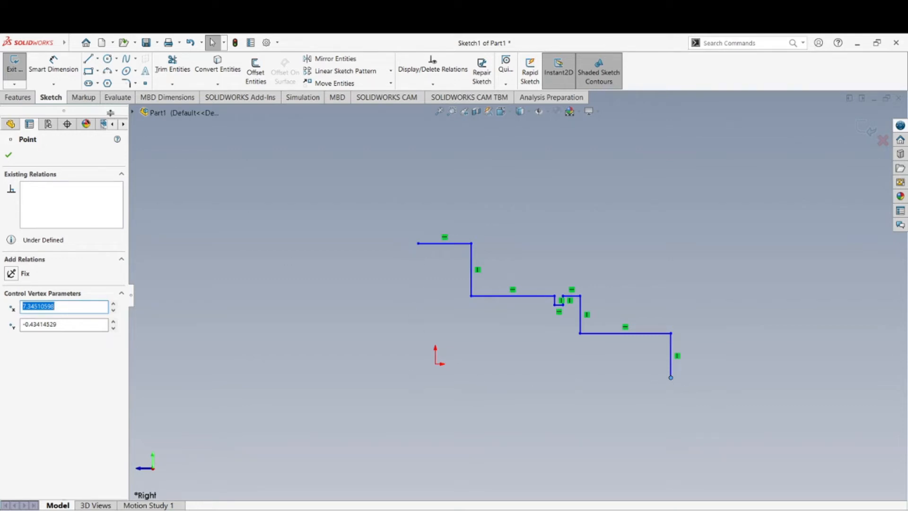
{"action": "left_click", "coordinate": [89, 59]}
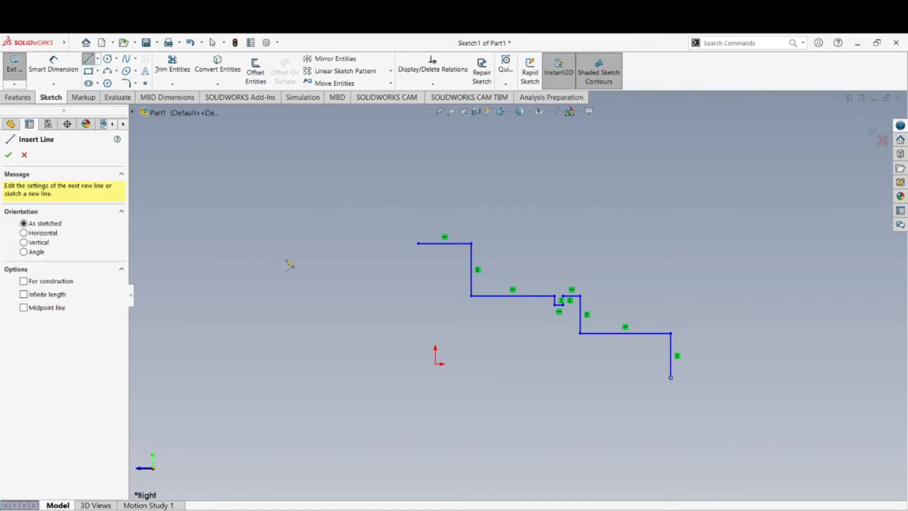
{"action": "left_click", "coordinate": [418, 244]}
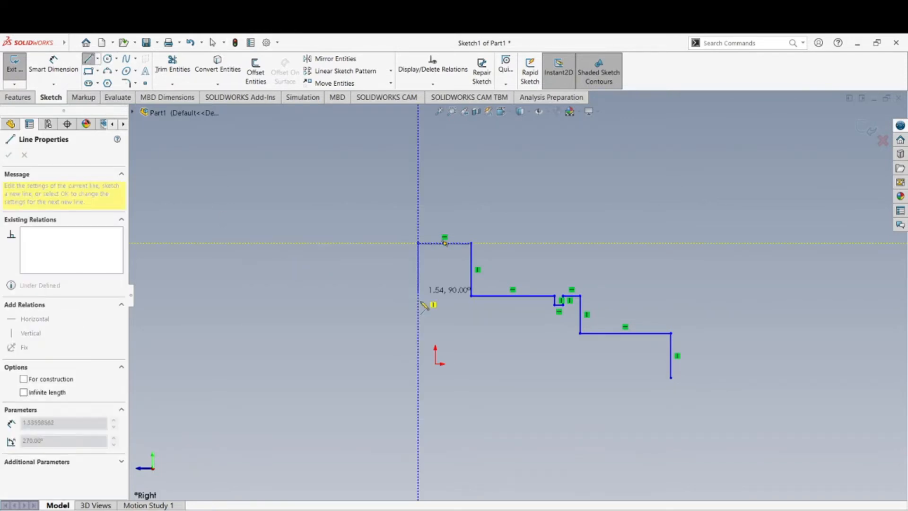
{"action": "left_click", "coordinate": [418, 377]}
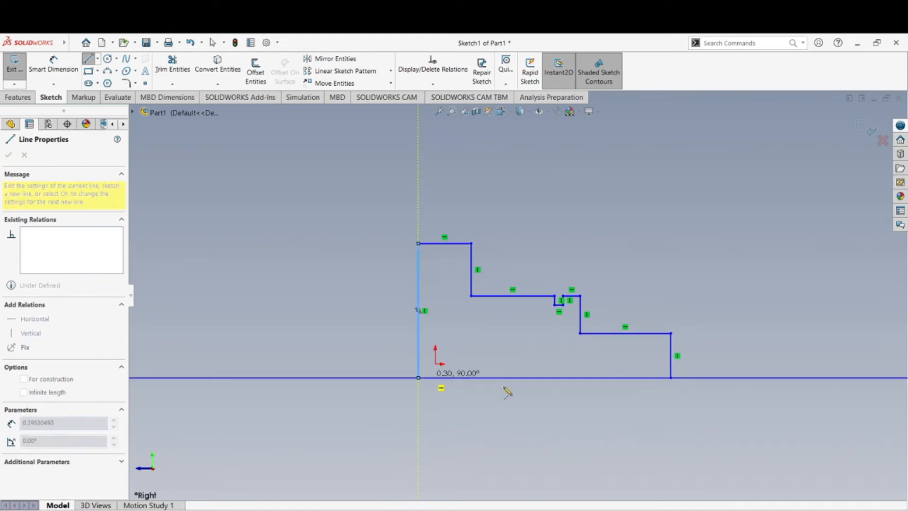
{"action": "left_click", "coordinate": [671, 377]}
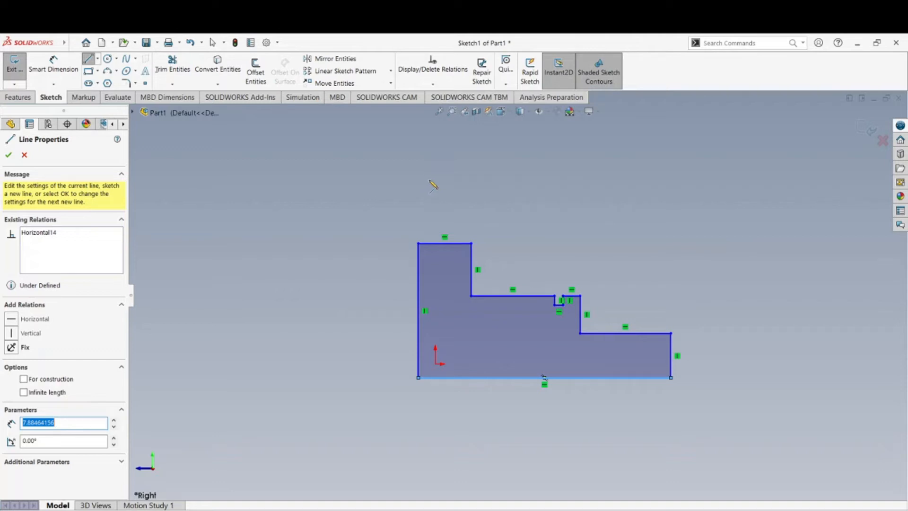
{"action": "key", "text": "Escape"}
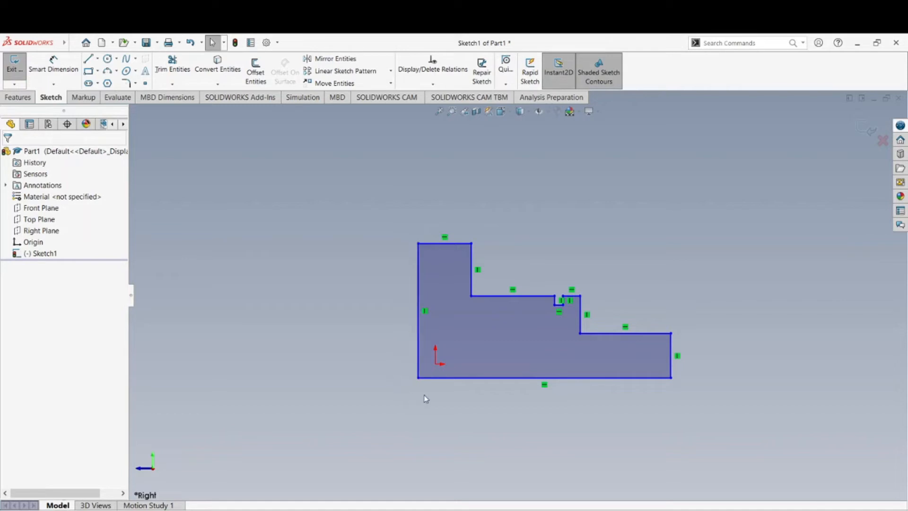
Step: Move the profile's lower-right corner to about (8.64, -0.69) and its upper-left corner to about (-0.66, 3.67)
{"action": "left_click", "coordinate": [471, 382]}
{"action": "mouse_move", "coordinate": [472, 382]}
{"action": "left_mouse_down"}
{"action": "mouse_move", "coordinate": [475, 427]}
{"action": "mouse_move", "coordinate": [472, 382]}
{"action": "left_mouse_up"}
{"action": "left_click_drag", "start_coordinate": [671, 381], "coordinate": [713, 386]}
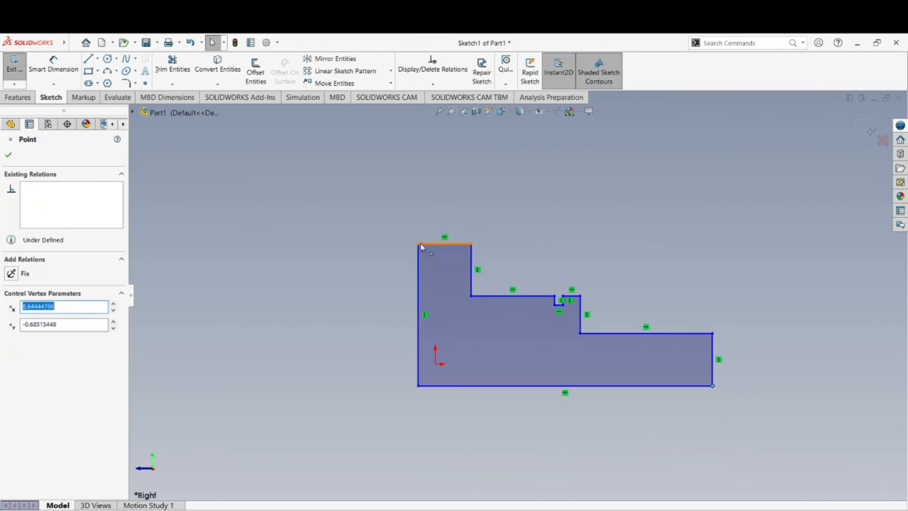
{"action": "left_click_drag", "start_coordinate": [419, 245], "coordinate": [411, 164]}
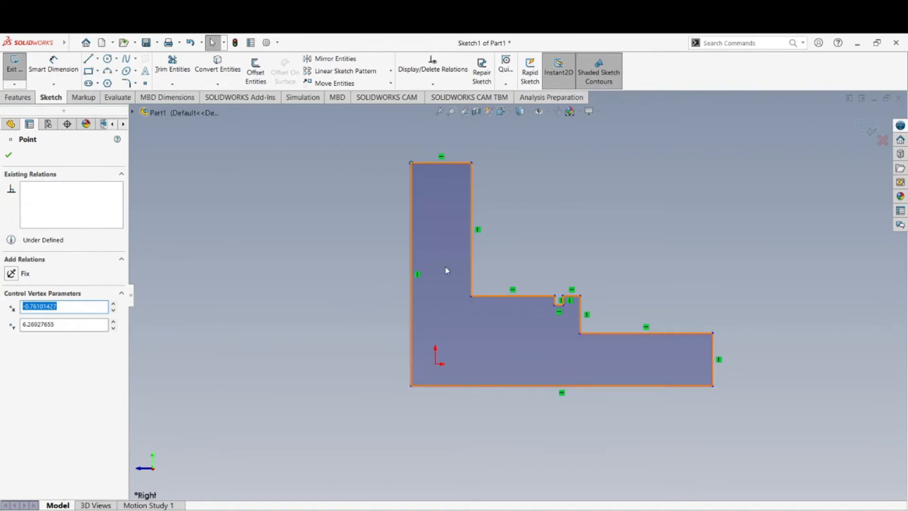
{"action": "left_click_drag", "start_coordinate": [413, 165], "coordinate": [415, 246]}
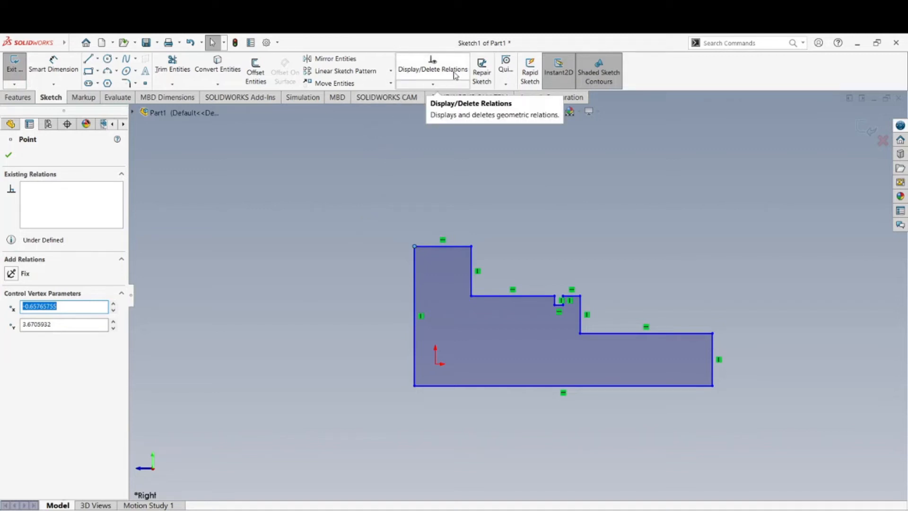
Step: Add a Coincident relation between the origin and the profile's lower-left corner, with no other points selected
{"action": "left_click", "coordinate": [433, 84]}
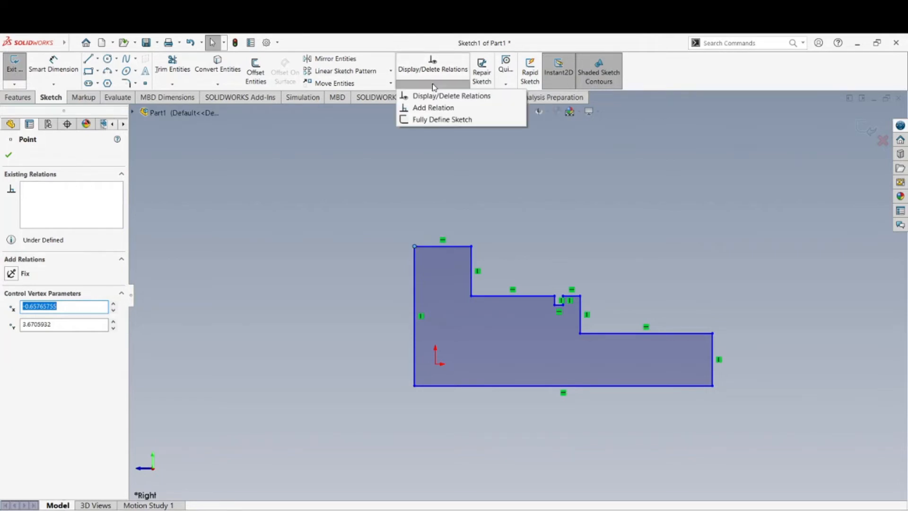
{"action": "left_click", "coordinate": [431, 108]}
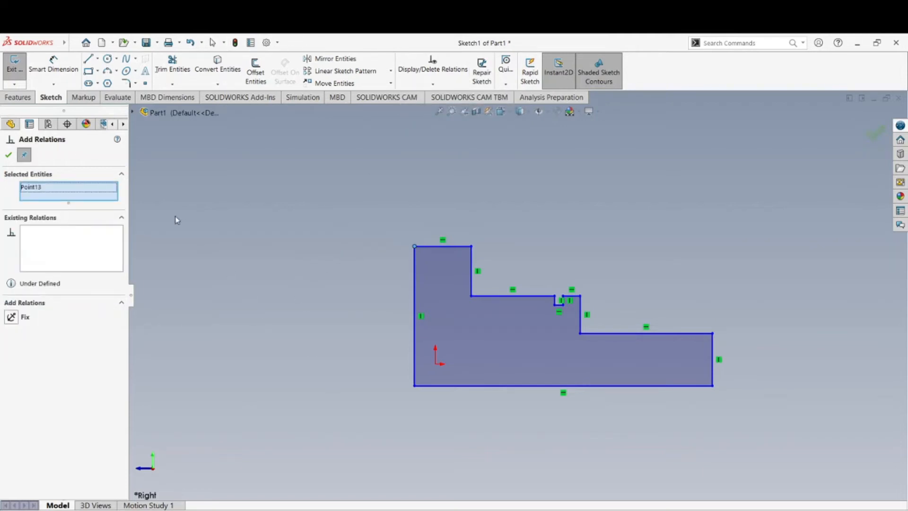
{"action": "right_click", "coordinate": [79, 195]}
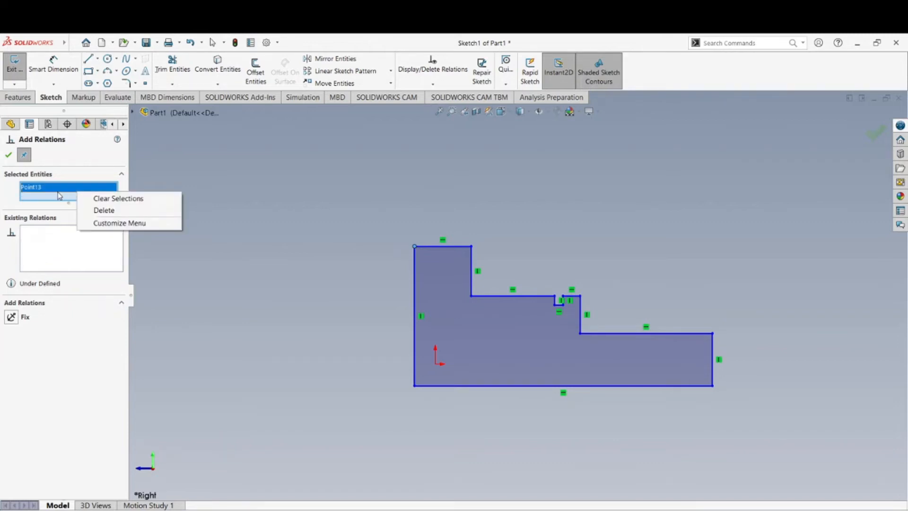
{"action": "left_click", "coordinate": [97, 201]}
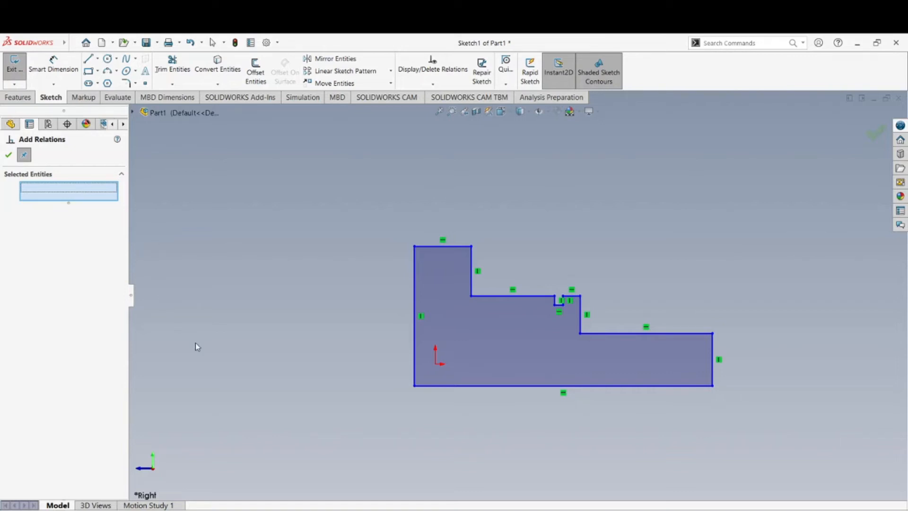
{"action": "left_click", "coordinate": [436, 364]}
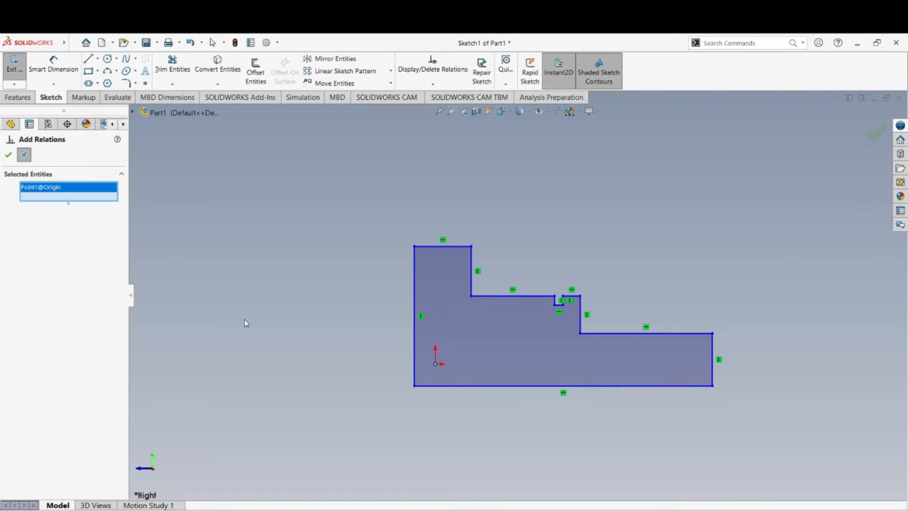
{"action": "left_click", "coordinate": [415, 387]}
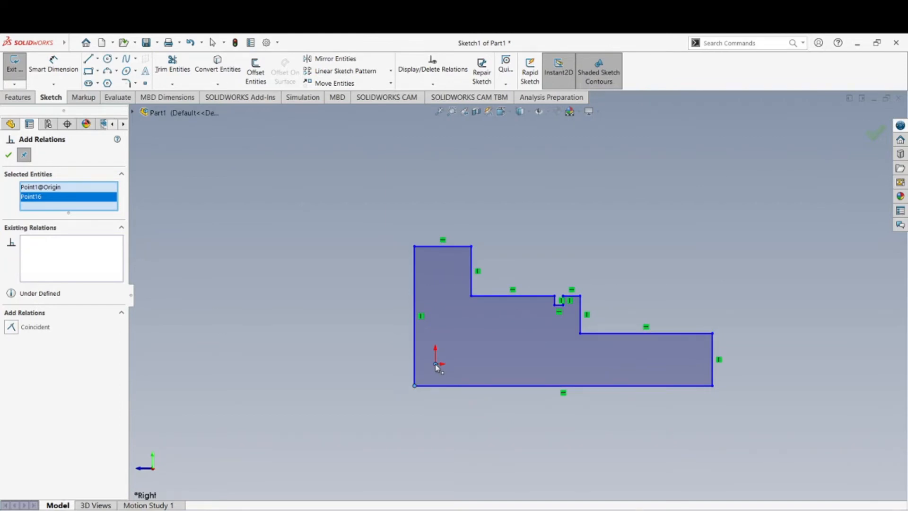
{"action": "left_click", "coordinate": [34, 331]}
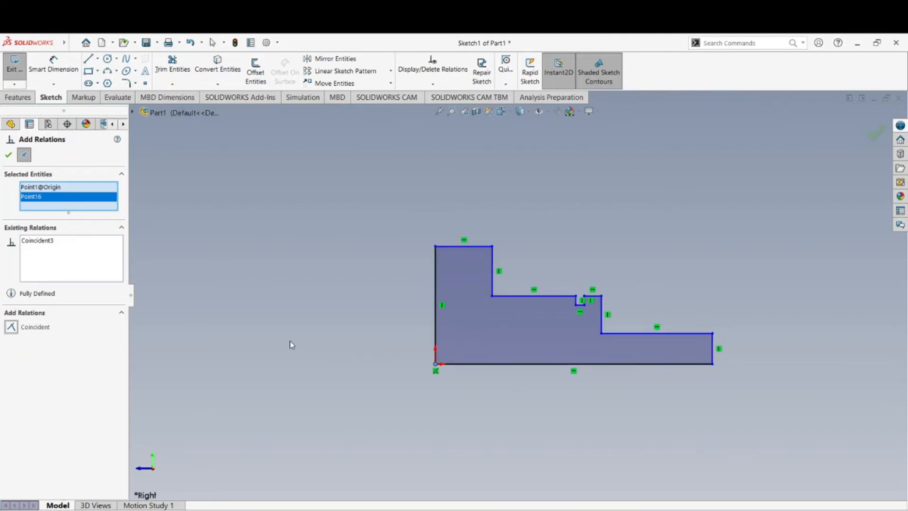
{"action": "left_click", "coordinate": [8, 156]}
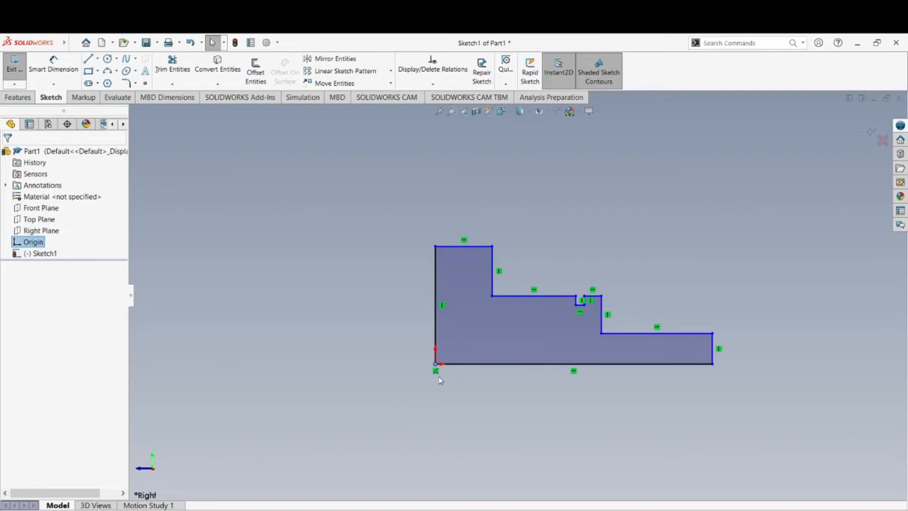
Step: Delete the Coincident relation between the profile's lower-left corner and the origin
{"action": "mouse_move", "coordinate": [437, 375]}
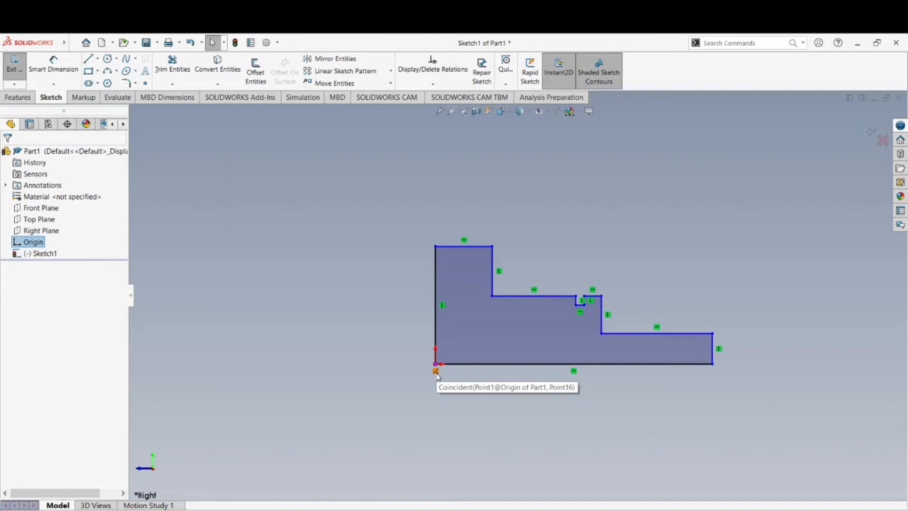
{"action": "right_click", "coordinate": [437, 373]}
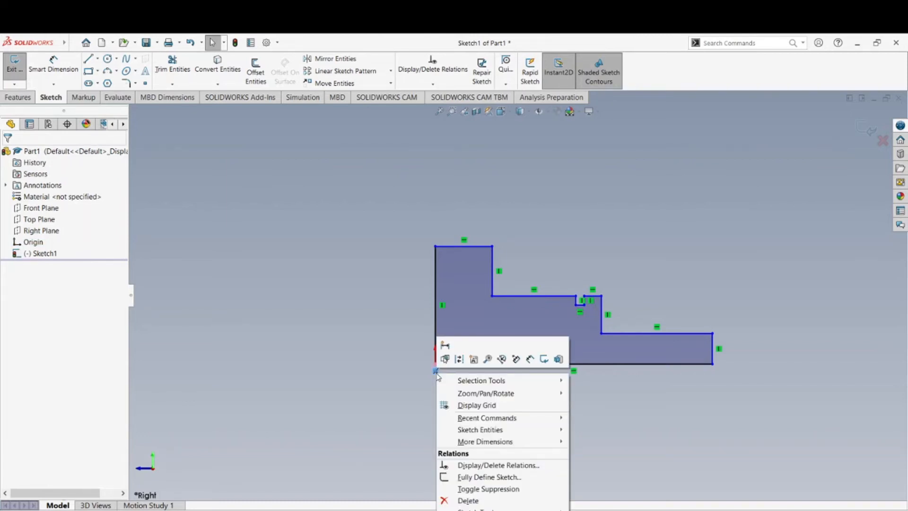
{"action": "left_click", "coordinate": [413, 400]}
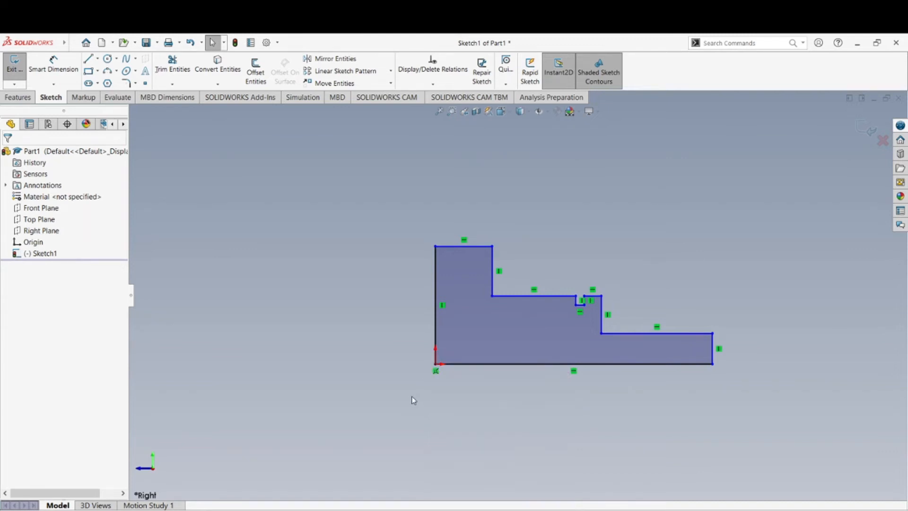
{"action": "right_click", "coordinate": [436, 372]}
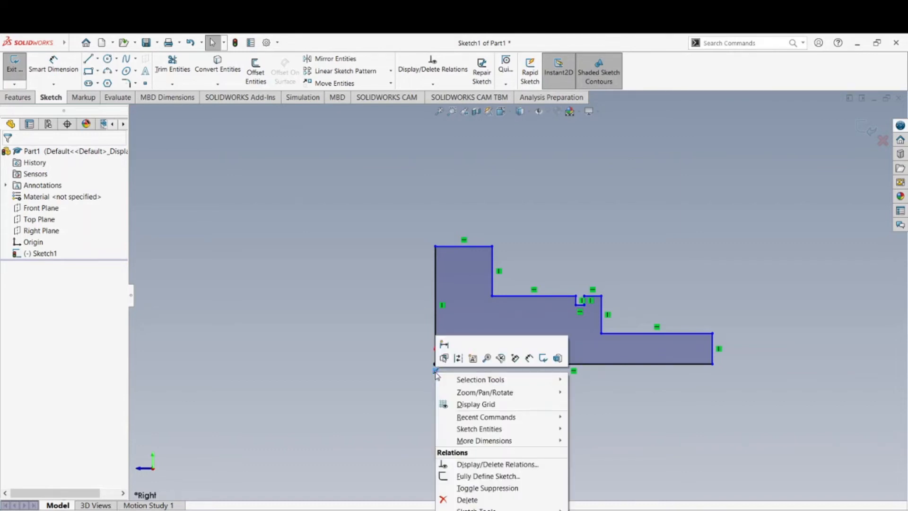
{"action": "left_click", "coordinate": [466, 500]}
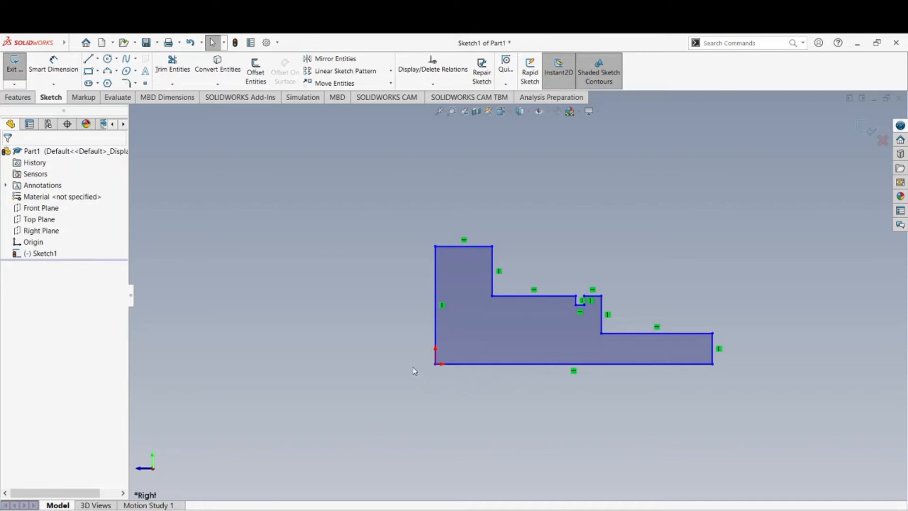
Step: Move the bottom edge below the origin and the left edge outward, leaving the left edge about 5.15 in long
{"action": "left_click_drag", "start_coordinate": [472, 364], "coordinate": [471, 415]}
{"action": "left_click_drag", "start_coordinate": [436, 385], "coordinate": [396, 385]}
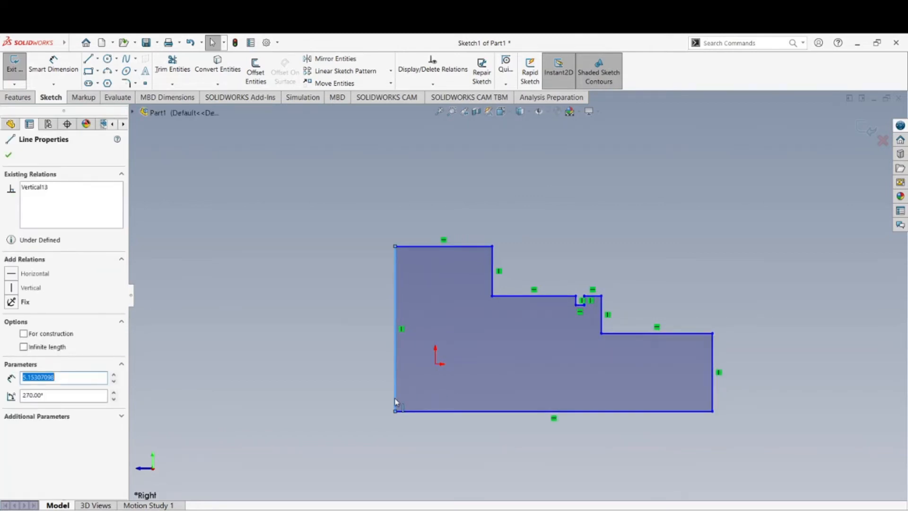
{"action": "left_click", "coordinate": [289, 421]}
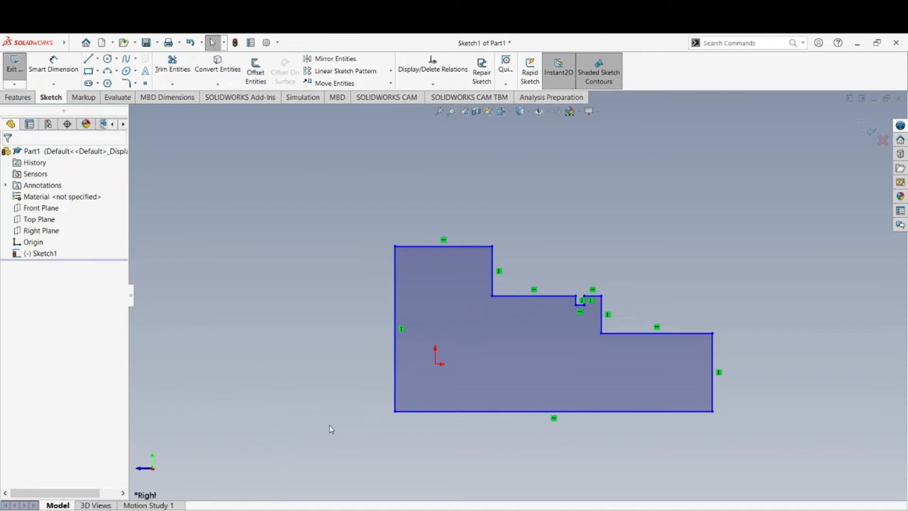
Step: Attach the profile's lower-left corner to the origin with a Coincident relation and exit the sketch
{"action": "left_click", "coordinate": [396, 412]}
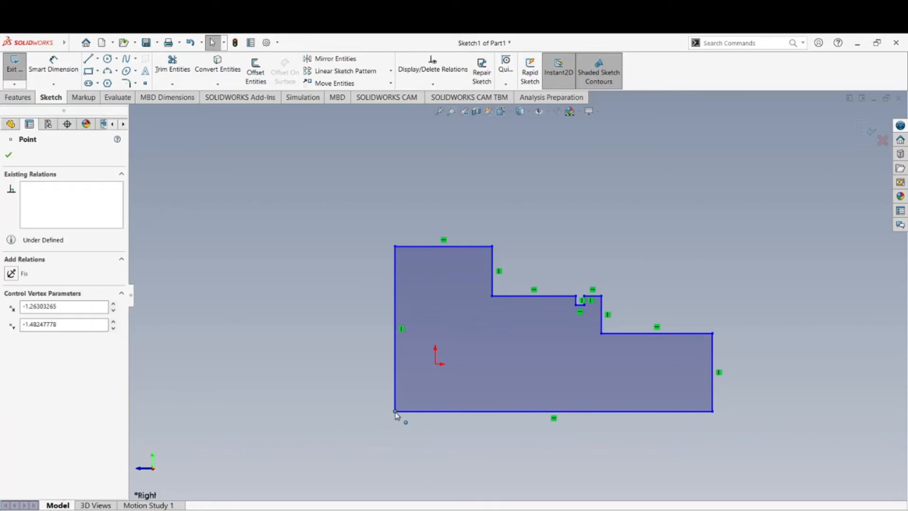
{"action": "left_click_drag", "start_coordinate": [397, 414], "coordinate": [435, 369]}
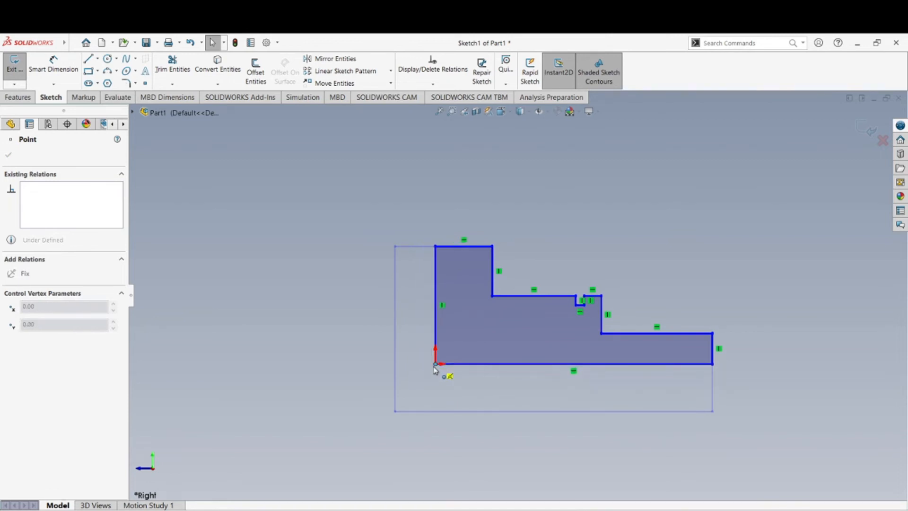
{"action": "left_click_drag", "start_coordinate": [436, 368], "coordinate": [431, 375]}
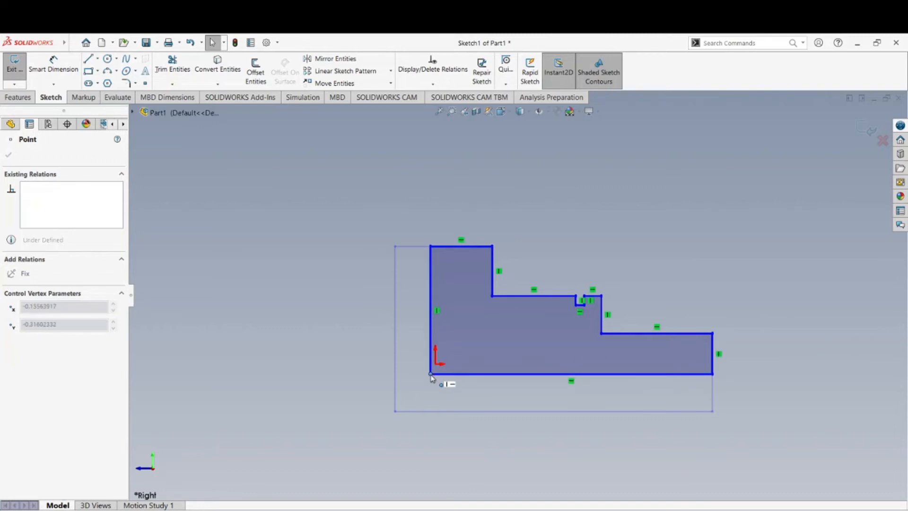
{"action": "left_click_drag", "start_coordinate": [431, 376], "coordinate": [435, 366]}
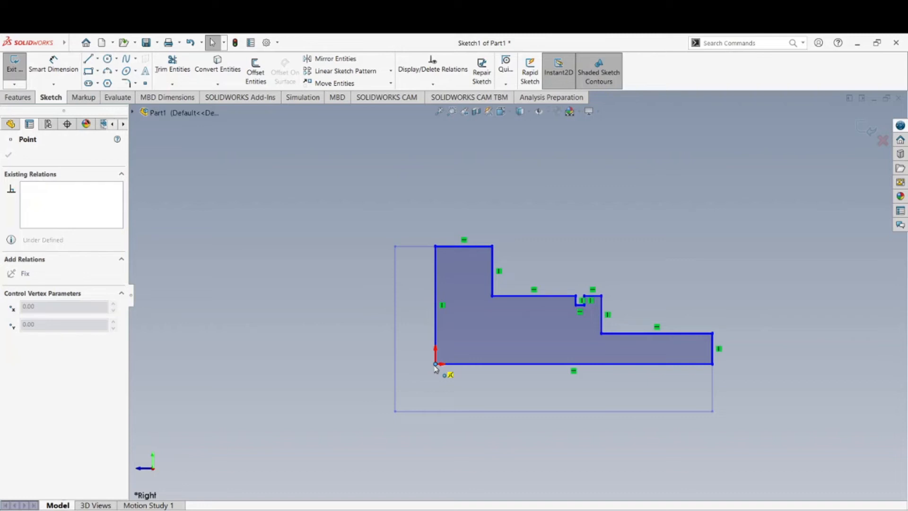
{"action": "left_click_drag", "start_coordinate": [436, 368], "coordinate": [435, 368]}
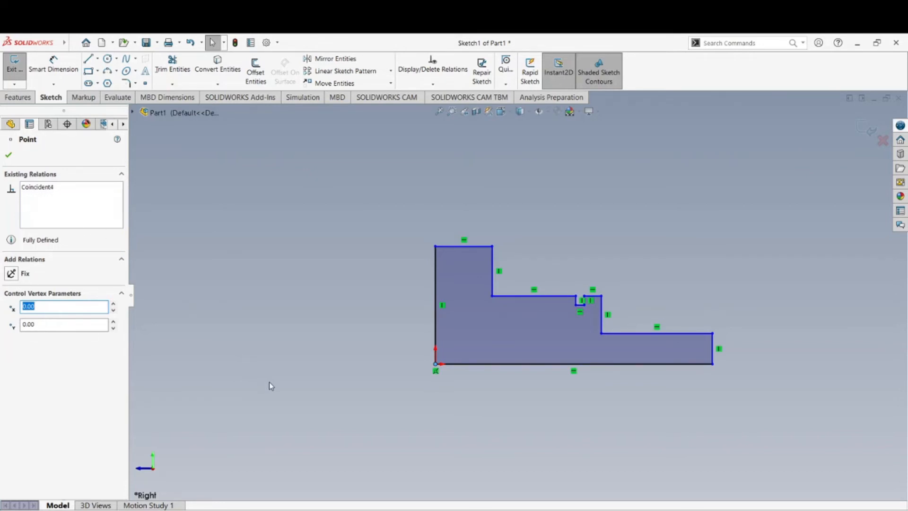
{"action": "left_click", "coordinate": [8, 156]}
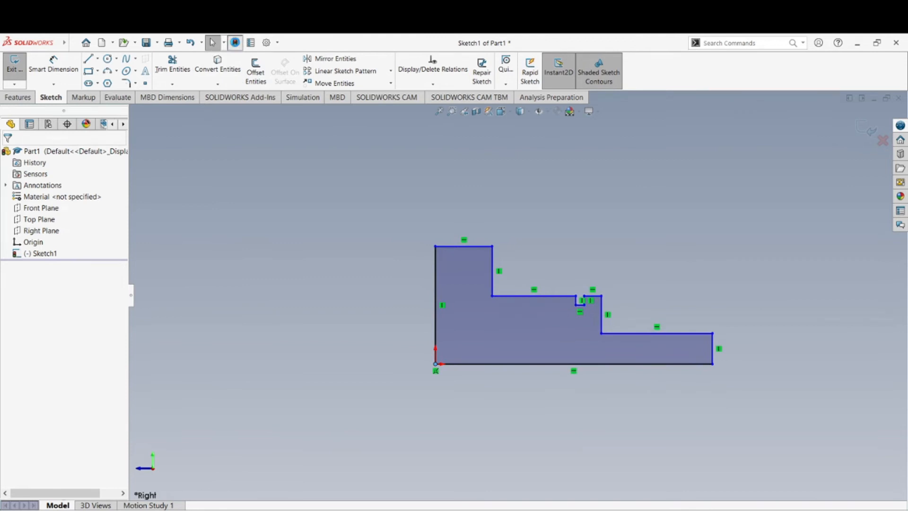
{"action": "left_click", "coordinate": [235, 42]}
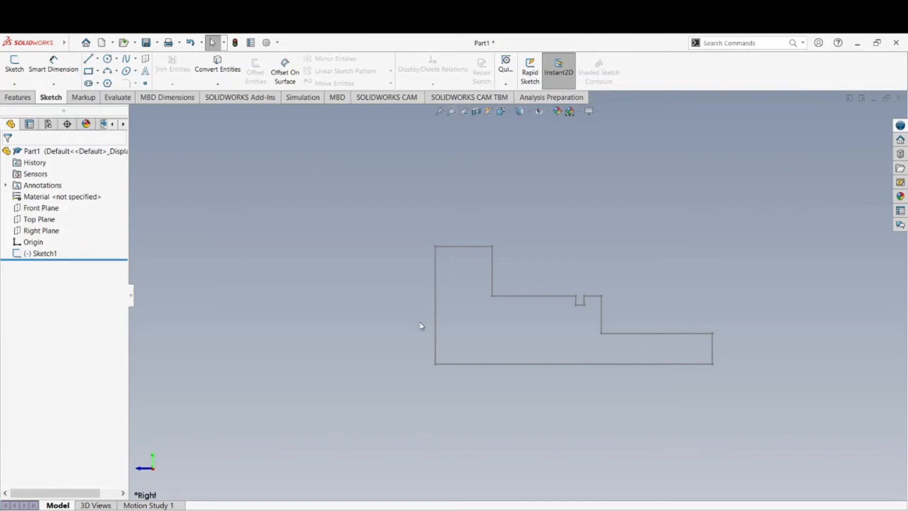
Step: Start a Revolved Boss/Base from the stepped profile, using its left vertical edge as the axis of revolution
{"action": "left_click", "coordinate": [24, 99]}
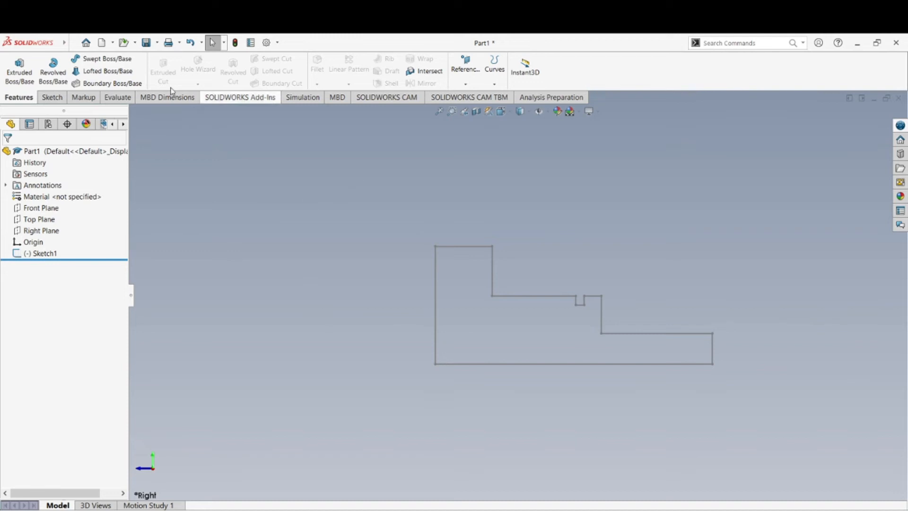
{"action": "left_click", "coordinate": [51, 97]}
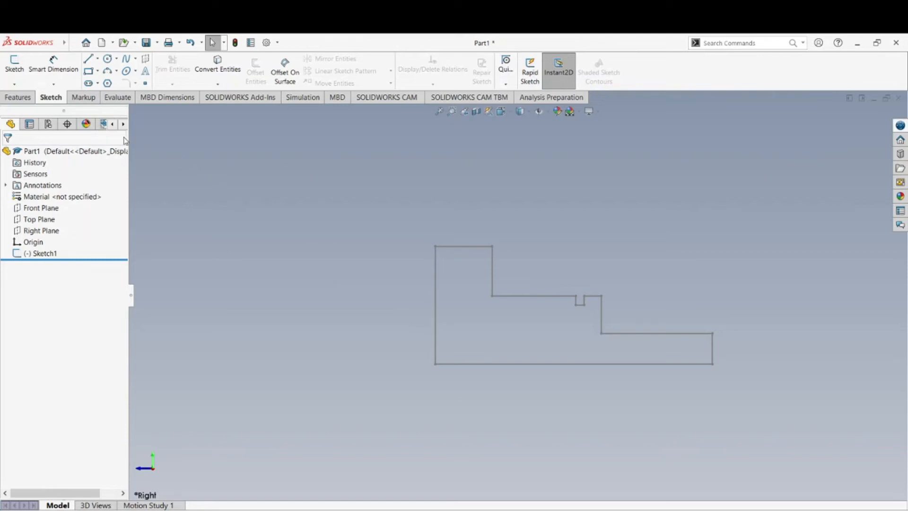
{"action": "left_click", "coordinate": [18, 97]}
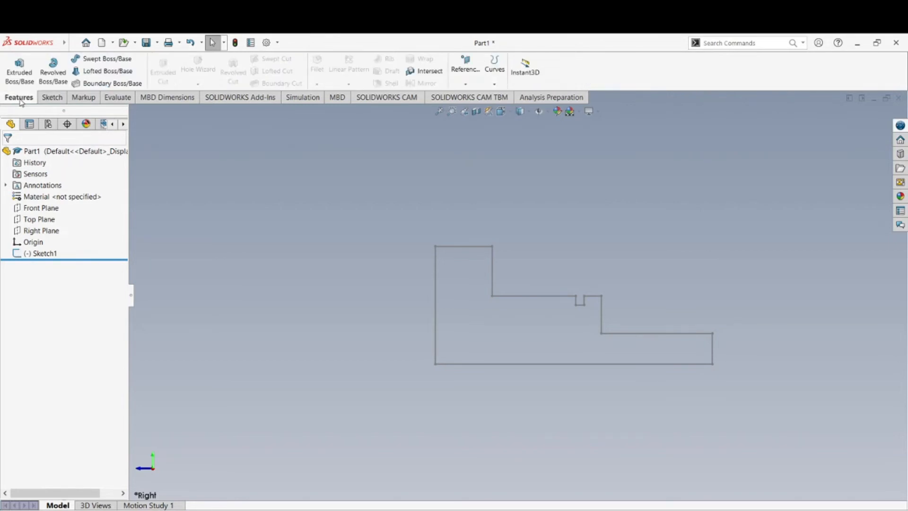
{"action": "left_click", "coordinate": [51, 71]}
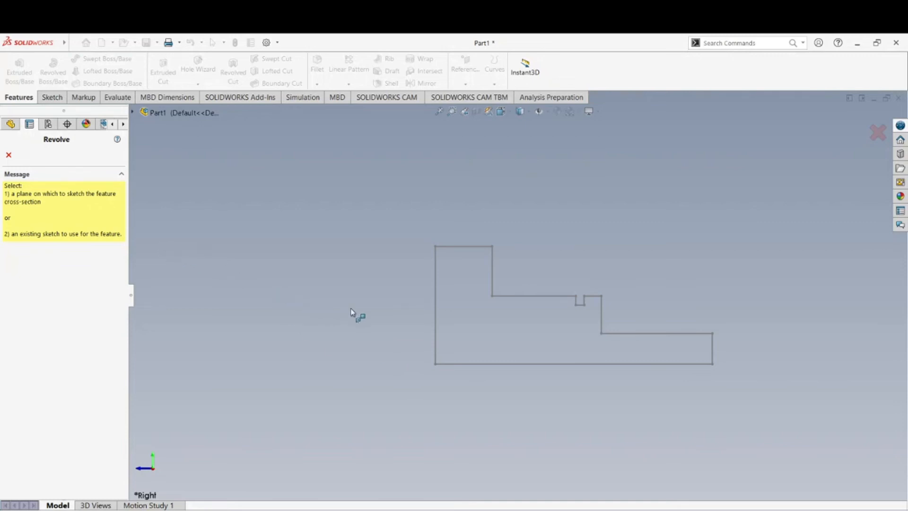
{"action": "left_click", "coordinate": [436, 314]}
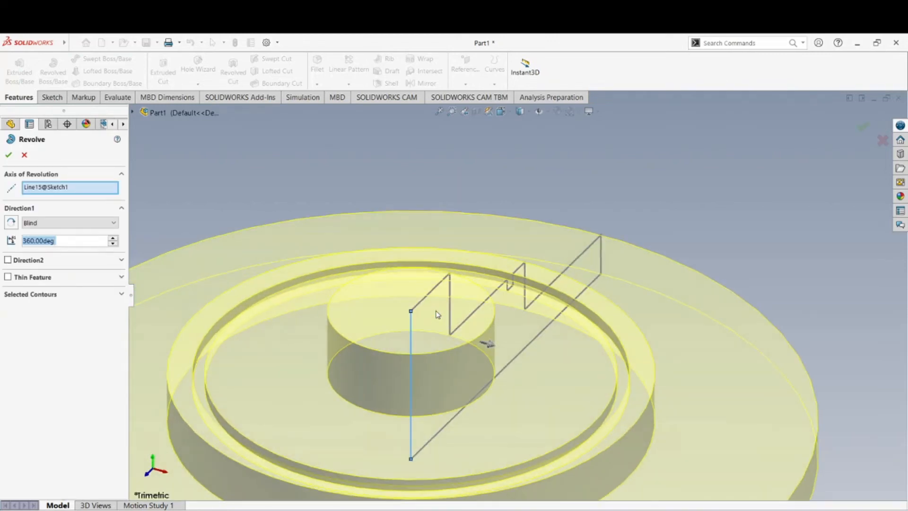
{"action": "middle_click_drag", "start_coordinate": [438, 322], "coordinate": [414, 280]}
{"action": "scroll", "coordinate": [270, 274], "scroll_direction": "up", "scroll_amount": 3}
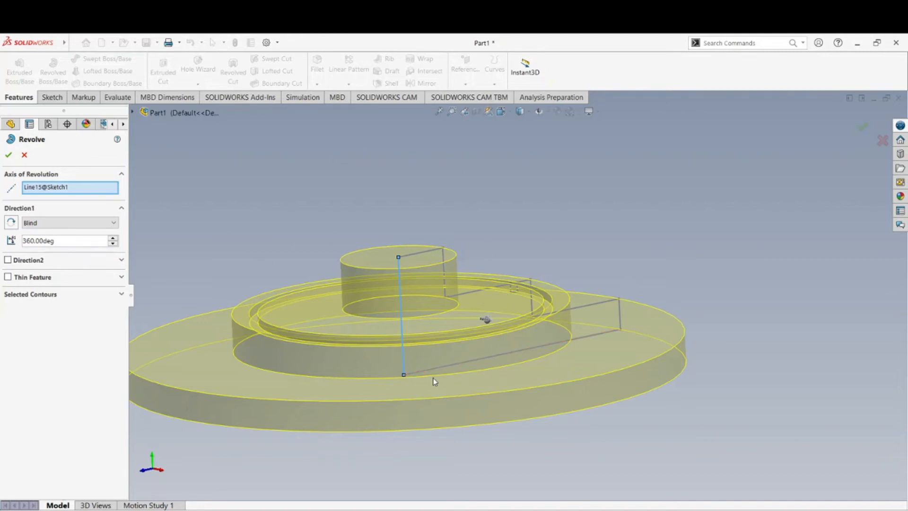
{"action": "middle_click_drag", "start_coordinate": [387, 251], "coordinate": [385, 313]}
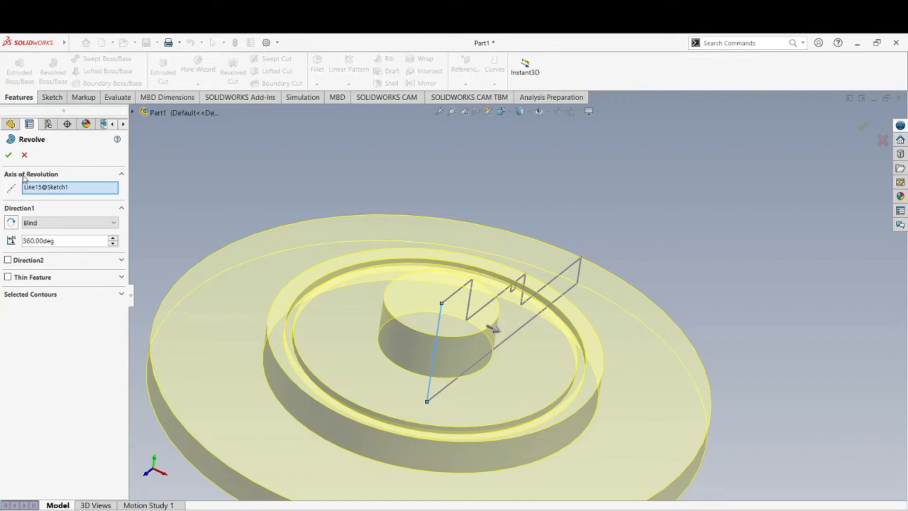
Step: Clear the revolve axis and select the profile's long bottom edge as the axis of revolution instead
{"action": "left_click", "coordinate": [56, 189]}
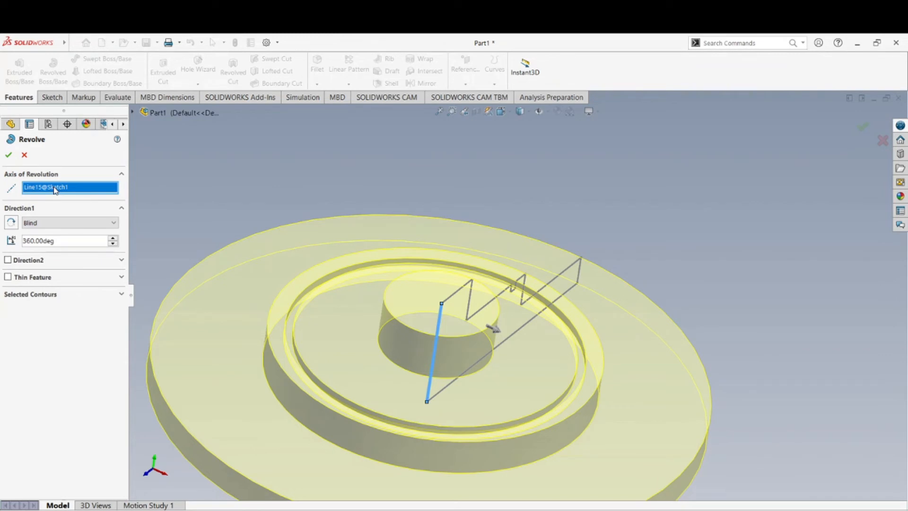
{"action": "right_click", "coordinate": [55, 190]}
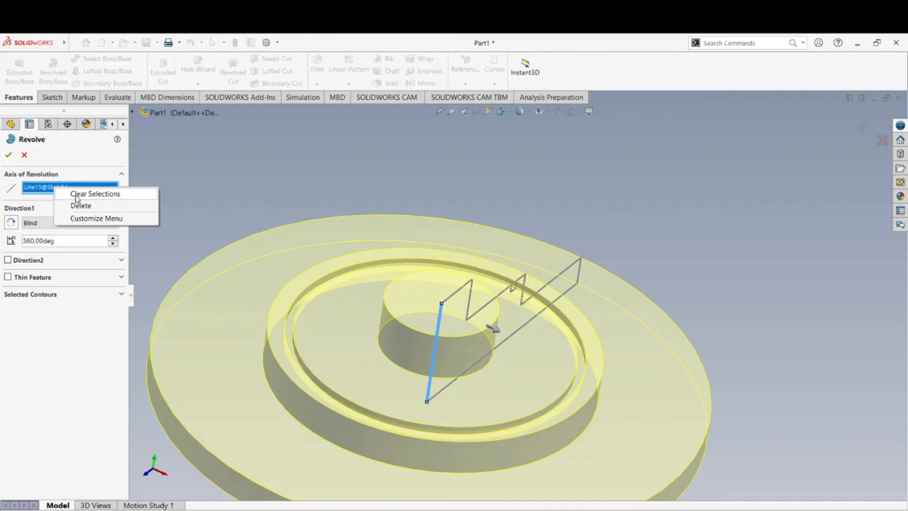
{"action": "left_click", "coordinate": [76, 195]}
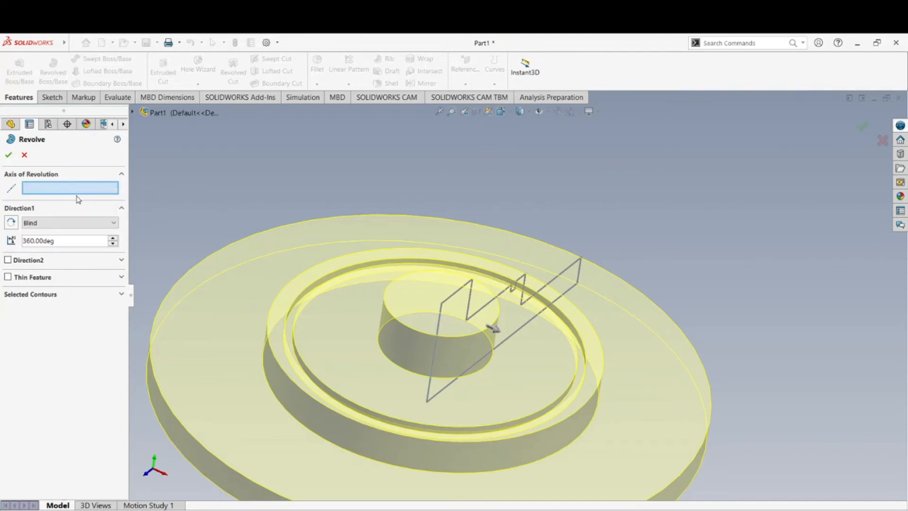
{"action": "scroll", "coordinate": [271, 283], "scroll_direction": "up", "scroll_amount": 4}
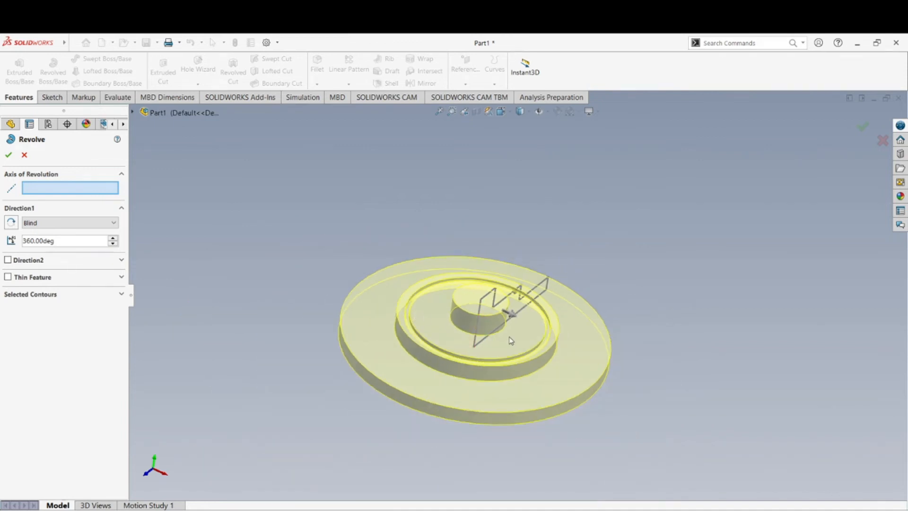
{"action": "scroll", "coordinate": [514, 339], "scroll_direction": "down", "scroll_amount": 8}
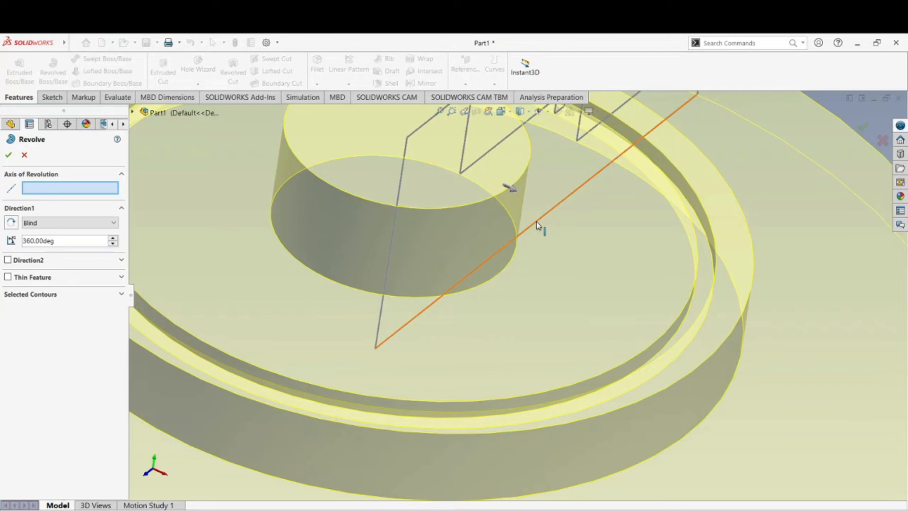
{"action": "left_click", "coordinate": [538, 225]}
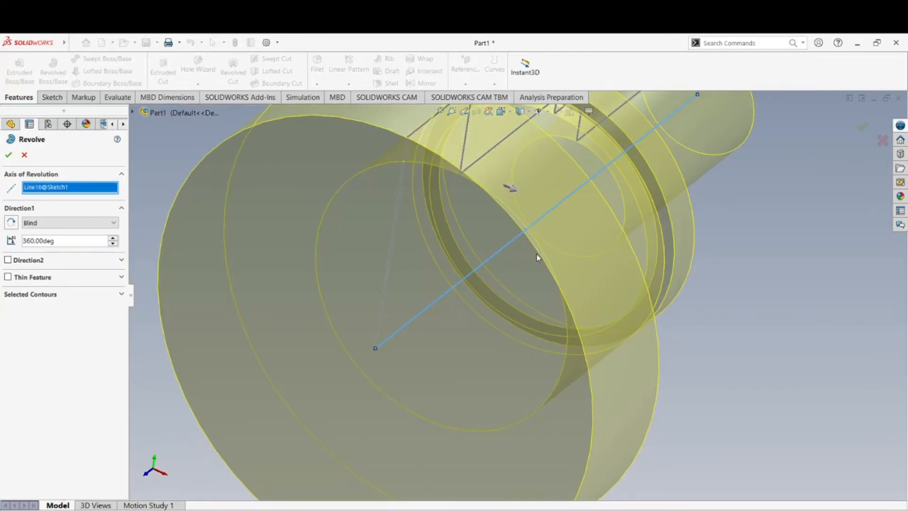
{"action": "scroll", "coordinate": [553, 302], "scroll_direction": "up", "scroll_amount": 5}
{"action": "middle_click_drag", "start_coordinate": [545, 307], "coordinate": [478, 306]}
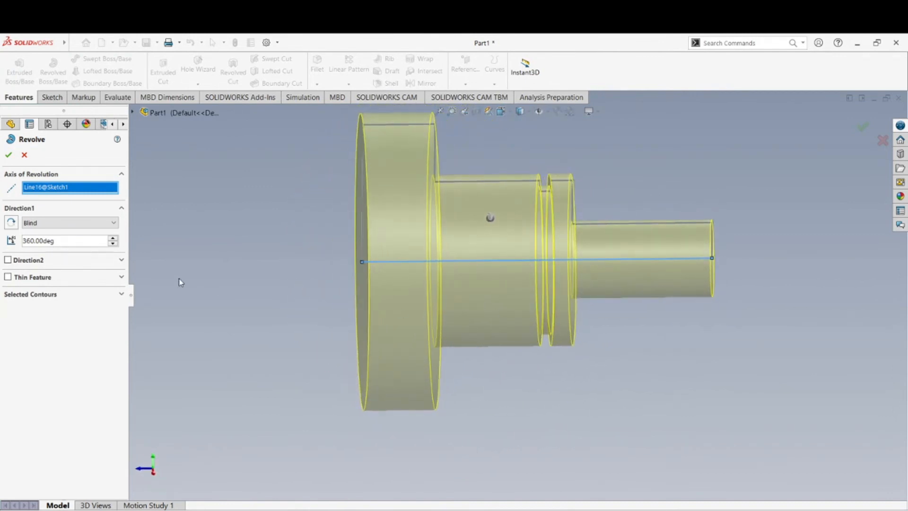
Step: Set the revolve angle to 180 degrees
{"action": "left_click", "coordinate": [65, 241]}
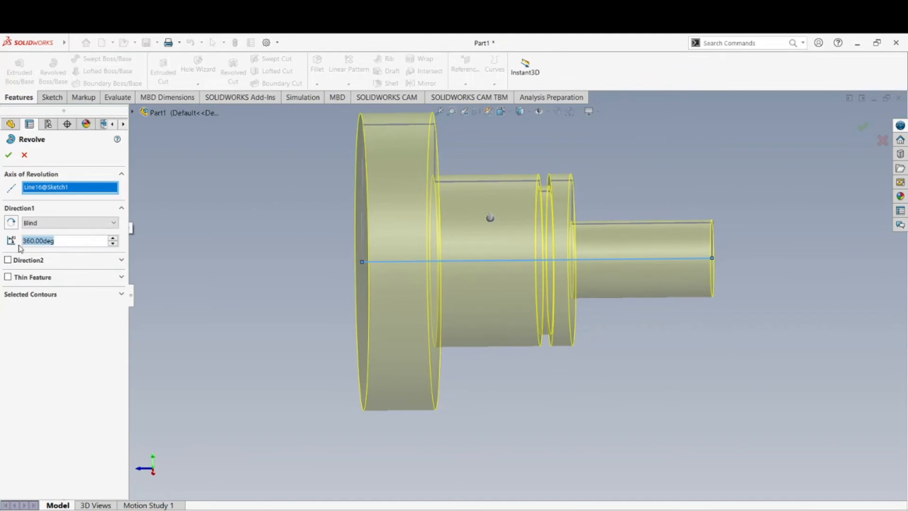
{"action": "type", "text": "180"}
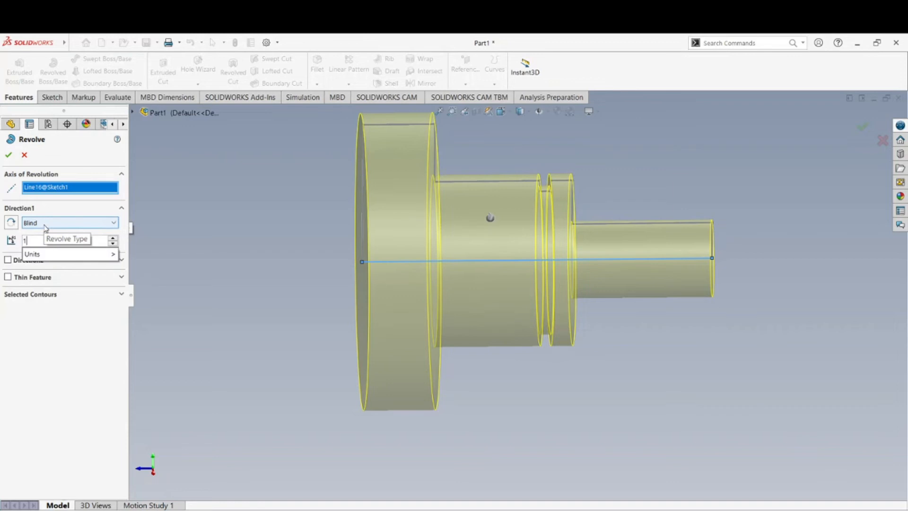
{"action": "key", "text": "Return"}
{"action": "middle_click_drag", "start_coordinate": [278, 257], "coordinate": [252, 286]}
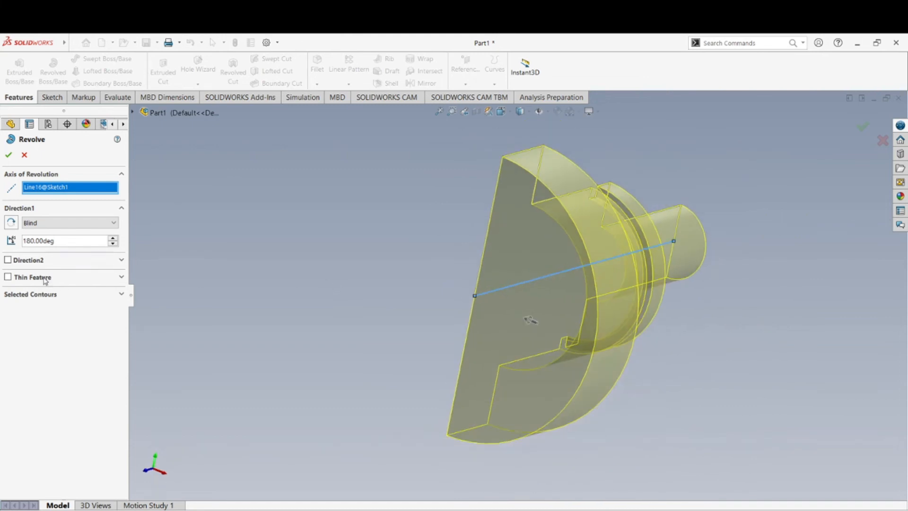
Step: Set the revolve angle to 45 degrees and create the revolved feature
{"action": "double_click", "coordinate": [48, 241]}
{"action": "type", "text": "45"}
{"action": "key", "text": "Return"}
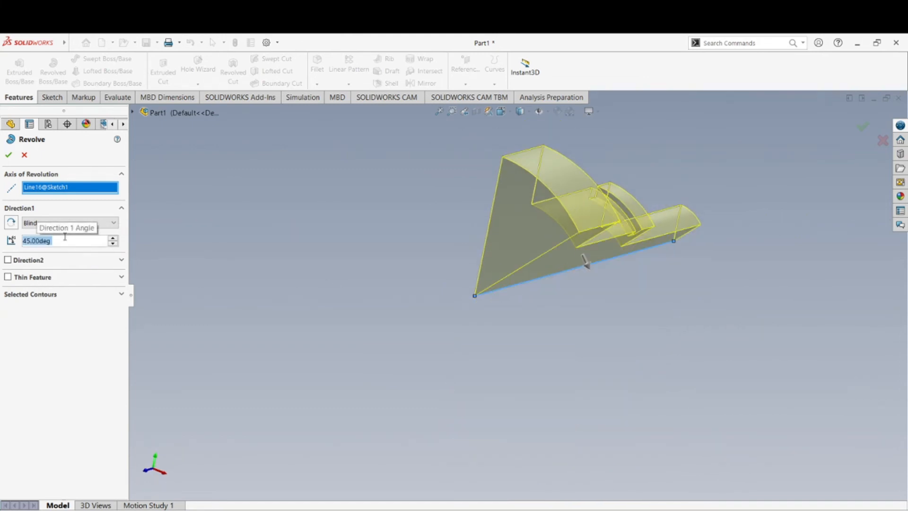
{"action": "middle_click_drag", "start_coordinate": [583, 257], "coordinate": [469, 342]}
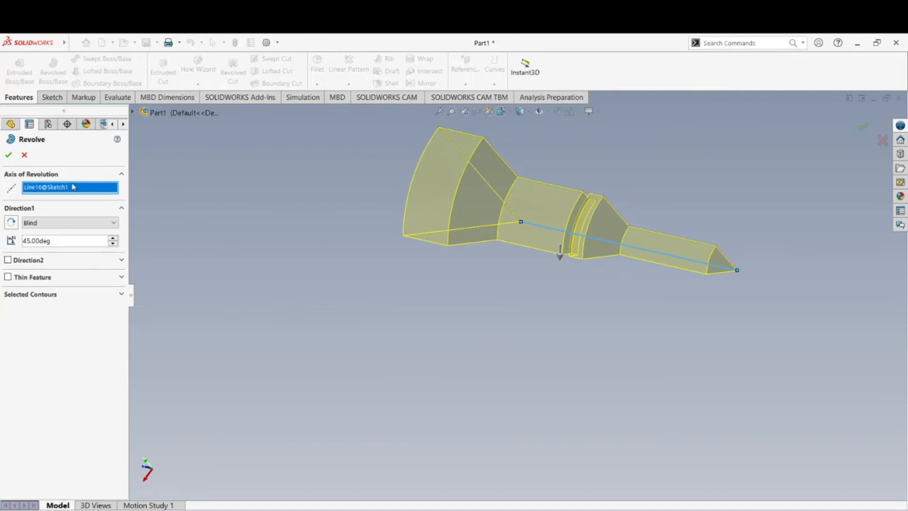
{"action": "left_click", "coordinate": [9, 157]}
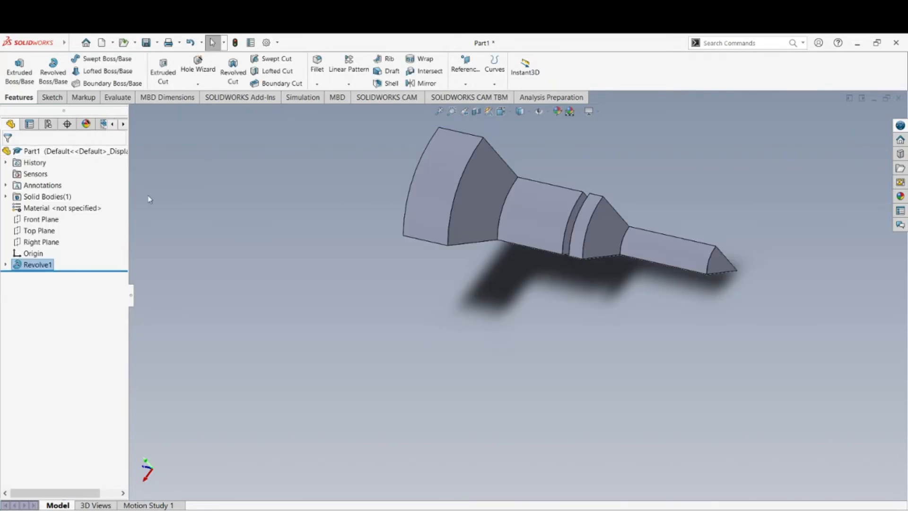
Step: Open the revolve's underlying profile sketch for editing and orient the view normal to it
{"action": "middle_click_drag", "start_coordinate": [571, 297], "coordinate": [496, 222]}
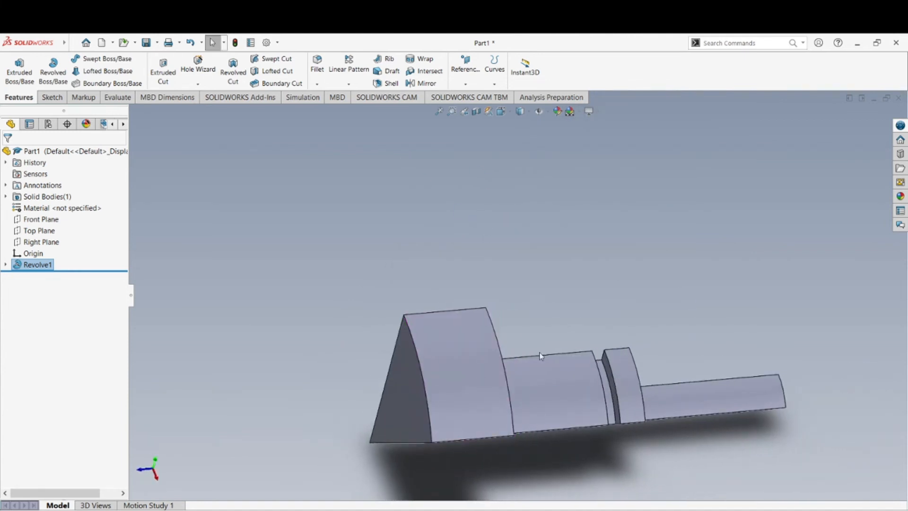
{"action": "scroll", "coordinate": [537, 346], "scroll_direction": "up", "scroll_amount": 4}
{"action": "scroll", "coordinate": [539, 357], "scroll_direction": "down", "scroll_amount": 3}
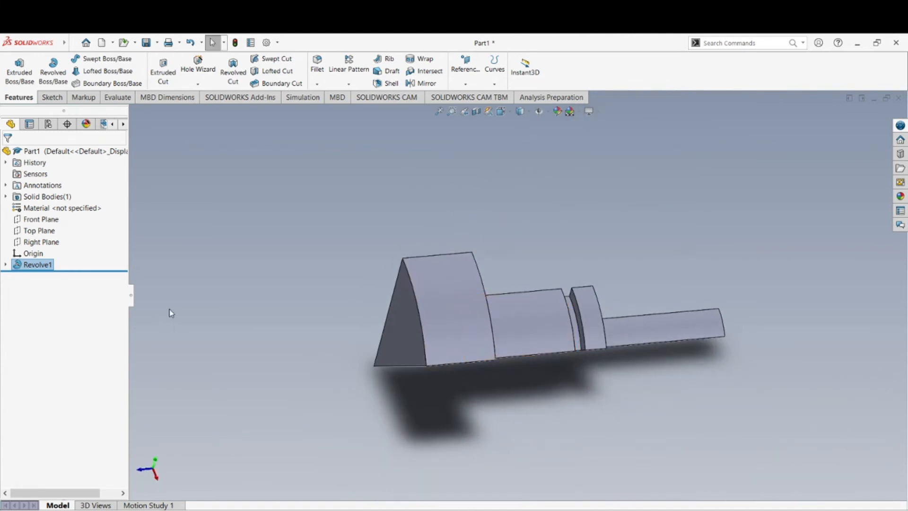
{"action": "middle_click_drag", "start_coordinate": [342, 344], "coordinate": [346, 283]}
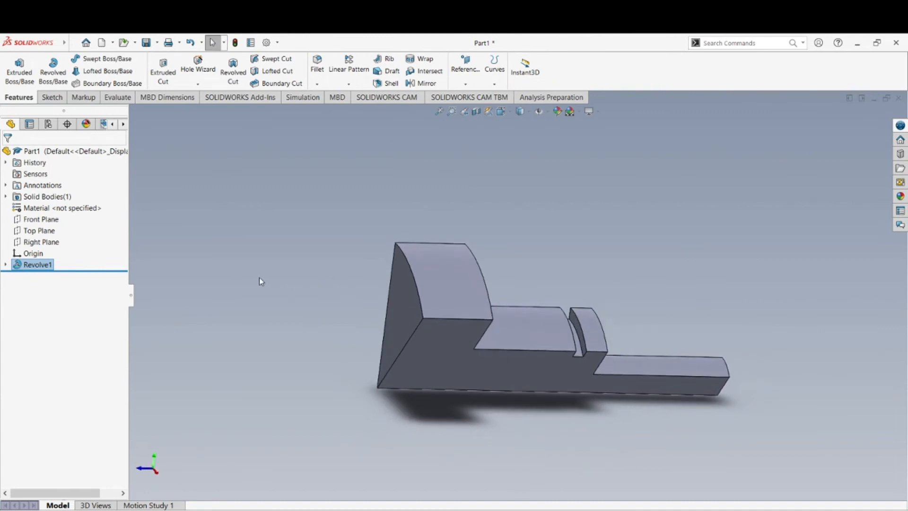
{"action": "left_click", "coordinate": [6, 265]}
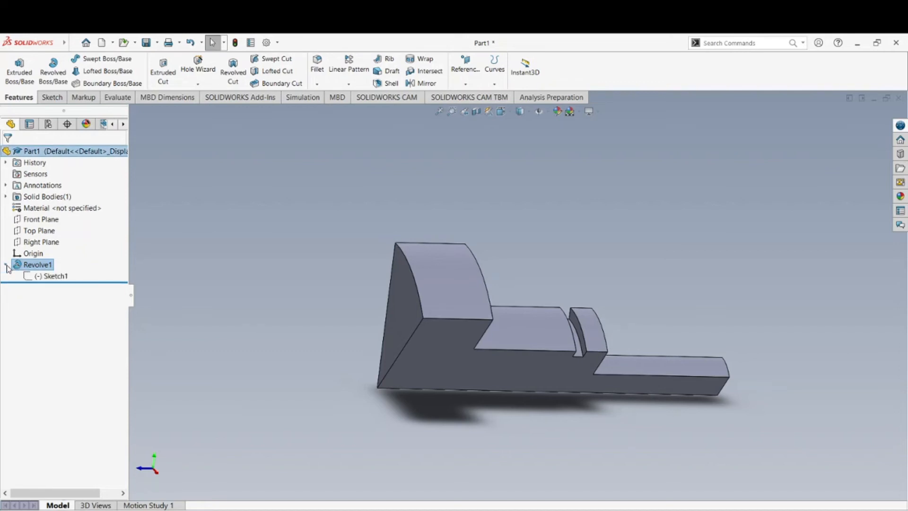
{"action": "right_click", "coordinate": [52, 280]}
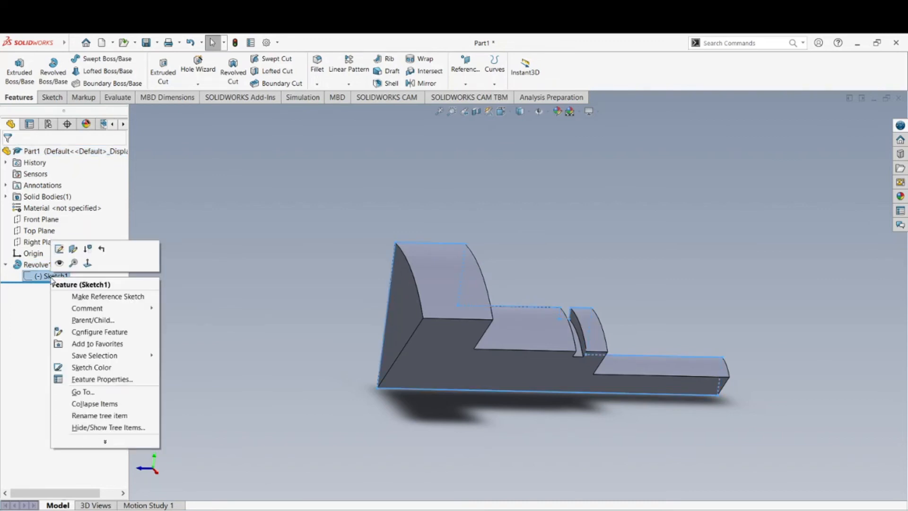
{"action": "left_click", "coordinate": [59, 251]}
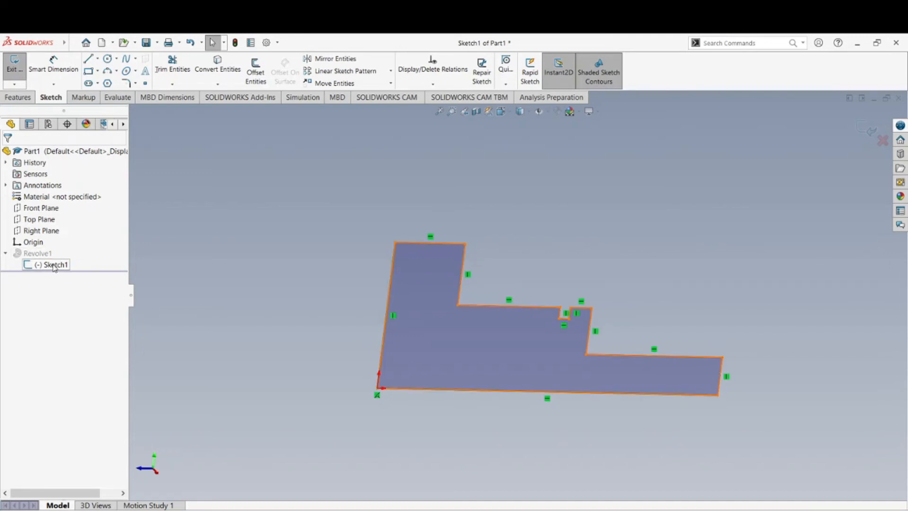
{"action": "right_click", "coordinate": [54, 268]}
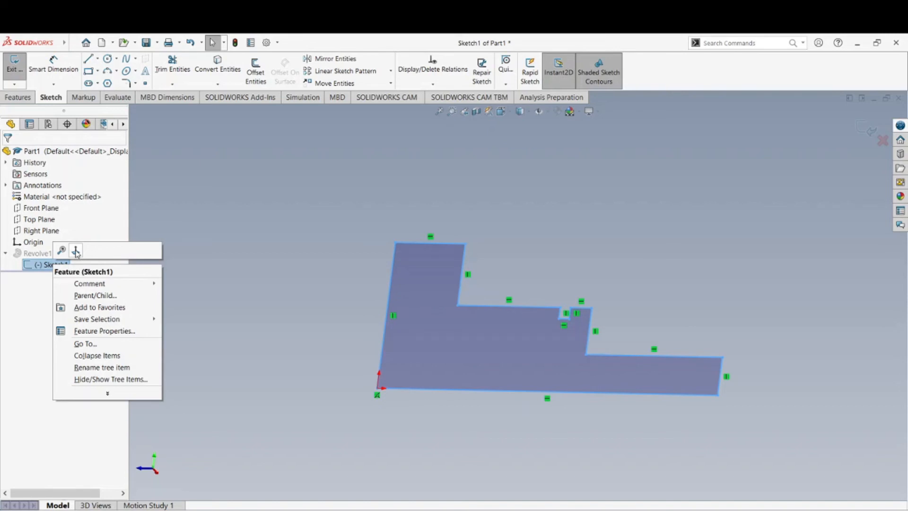
{"action": "left_click", "coordinate": [76, 252]}
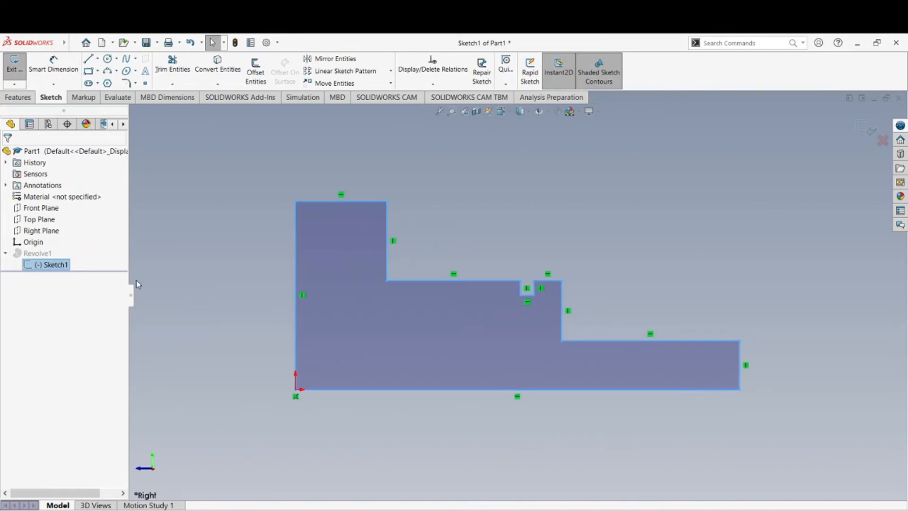
Step: Exit the profile sketch without edits and rebuild the part
{"action": "left_click", "coordinate": [359, 265]}
{"action": "left_click", "coordinate": [235, 45]}
{"action": "middle_click_drag", "start_coordinate": [415, 251], "coordinate": [385, 304]}
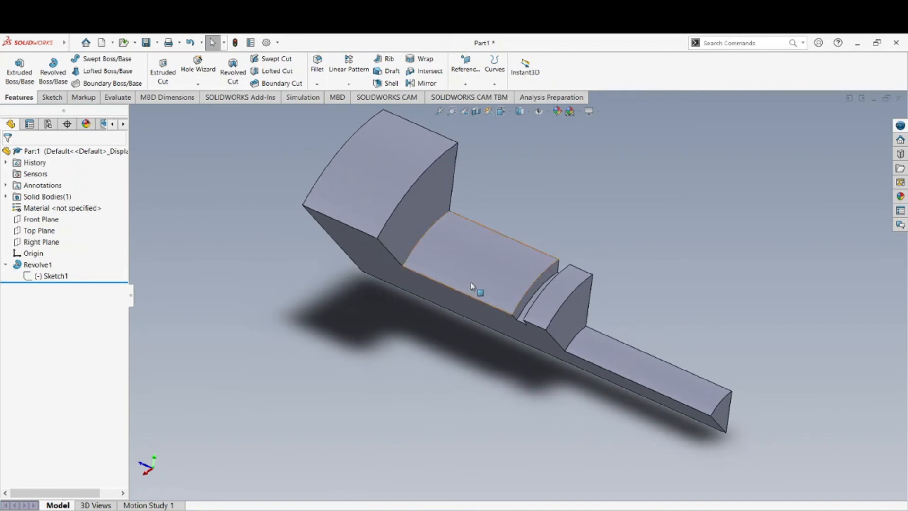
{"action": "scroll", "coordinate": [470, 282], "scroll_direction": "up", "scroll_amount": 3}
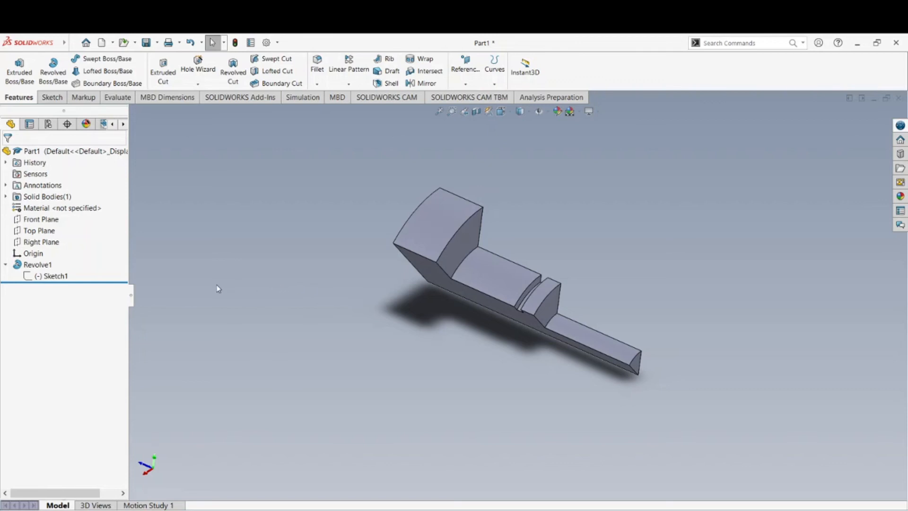
Step: Edit the revolve feature and set its angle to 360 degrees to form a full solid
{"action": "right_click", "coordinate": [43, 269]}
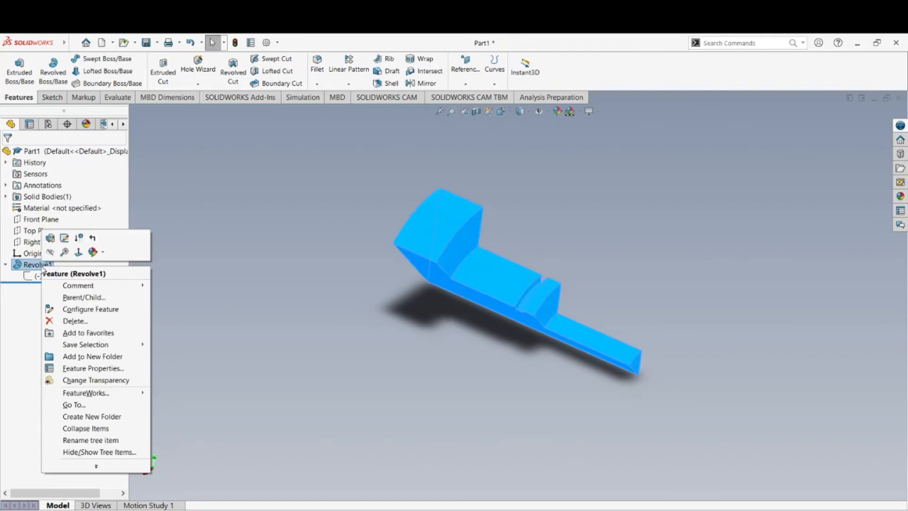
{"action": "left_click", "coordinate": [50, 238]}
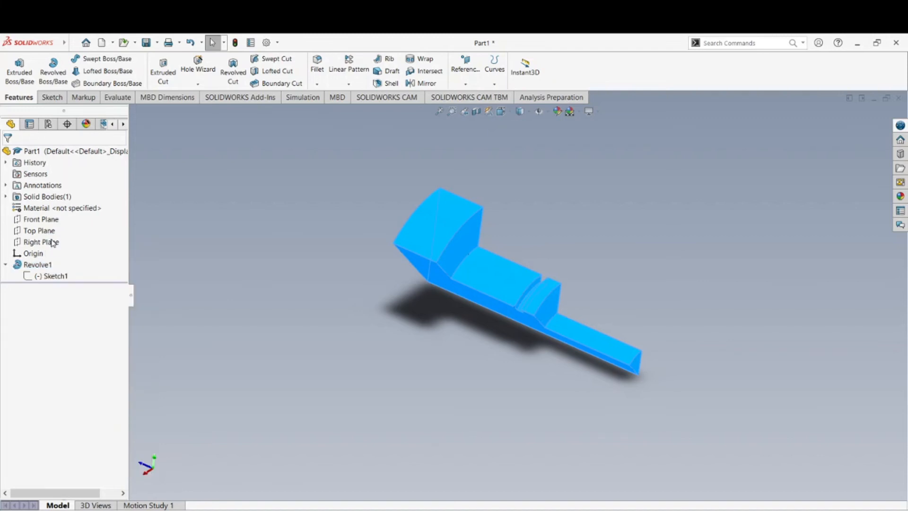
{"action": "left_click", "coordinate": [52, 241]}
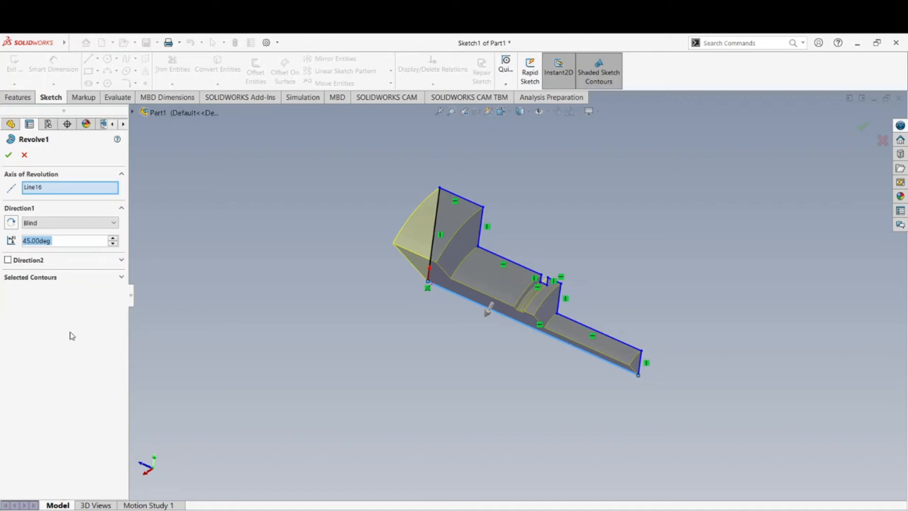
{"action": "left_click", "coordinate": [62, 241]}
{"action": "left_click_drag", "start_coordinate": [62, 241], "coordinate": [19, 241]}
{"action": "type", "text": "360"}
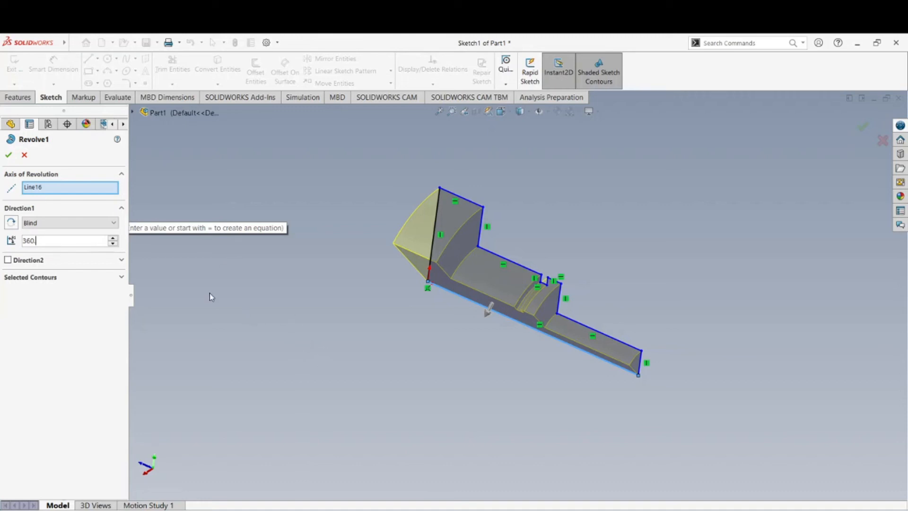
{"action": "left_click", "coordinate": [9, 155]}
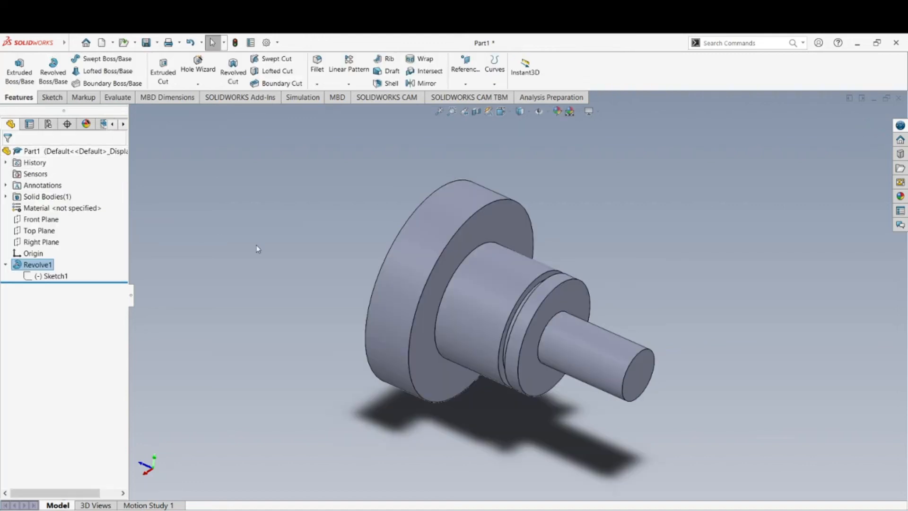
Step: Inspect the revolved solid from several angles and save the part as "revloed base"
{"action": "middle_click_drag", "start_coordinate": [355, 286], "coordinate": [379, 319]}
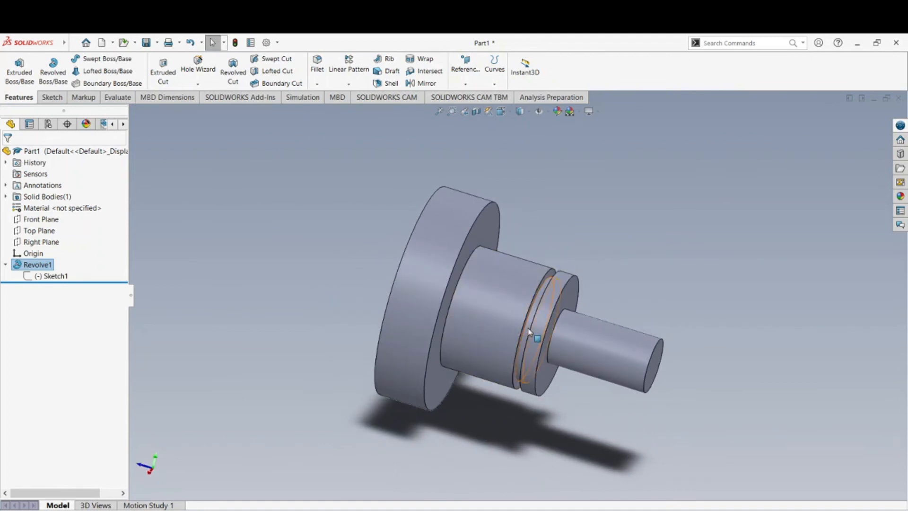
{"action": "scroll", "coordinate": [525, 331], "scroll_direction": "down", "scroll_amount": 2}
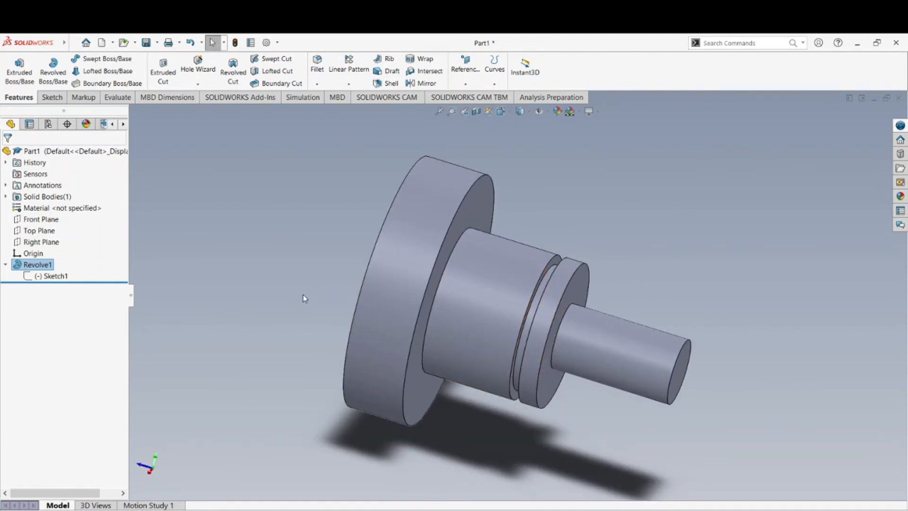
{"action": "middle_click_drag", "start_coordinate": [311, 297], "coordinate": [673, 341]}
{"action": "key", "text": "Escape"}
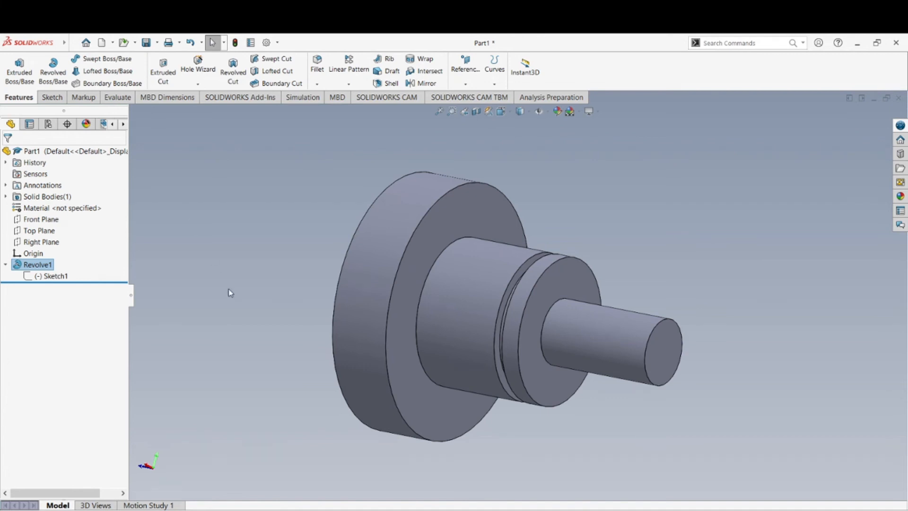
{"action": "left_click", "coordinate": [146, 44]}
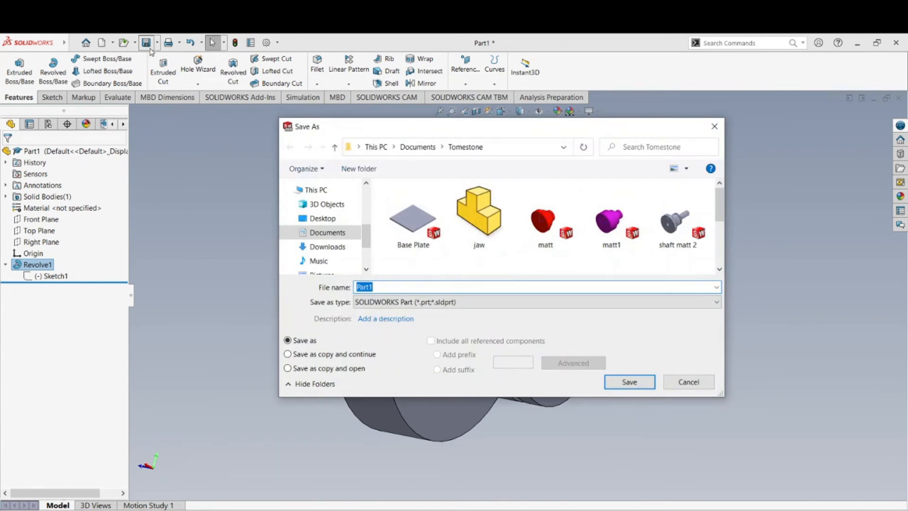
{"action": "type", "text": "revloed base"}
{"action": "left_click", "coordinate": [629, 382]}
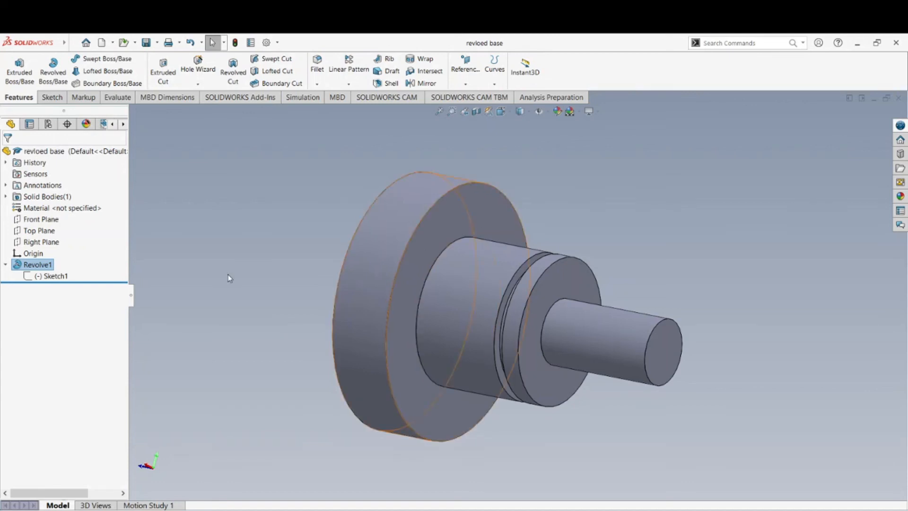
Step: Reopen the revolve's sketch and raise the middle step's upper edge well above the shoulder beyond the groove
{"action": "middle_click_drag", "start_coordinate": [239, 253], "coordinate": [286, 279]}
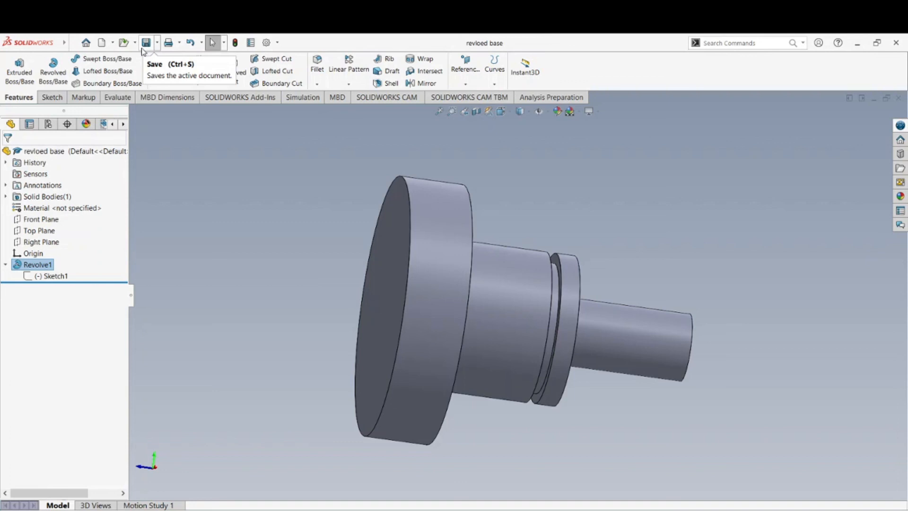
{"action": "left_click", "coordinate": [210, 208]}
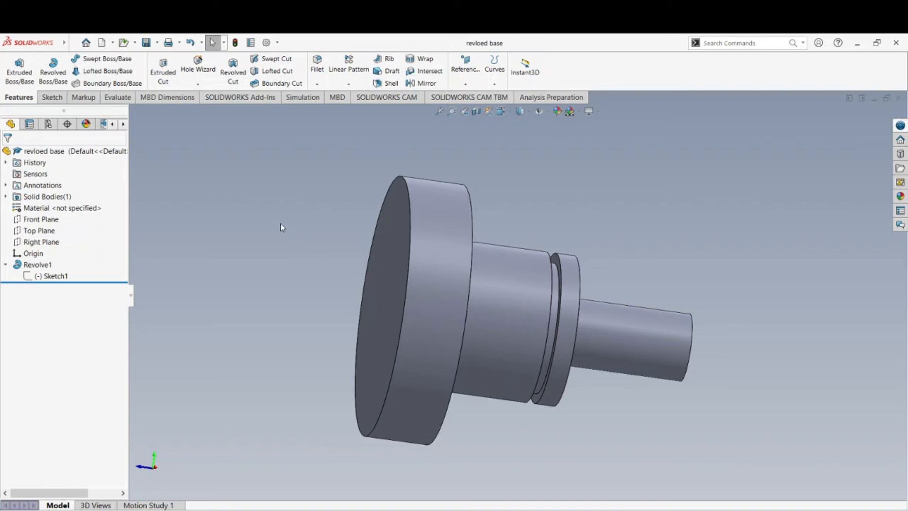
{"action": "middle_click_drag", "start_coordinate": [291, 220], "coordinate": [275, 236]}
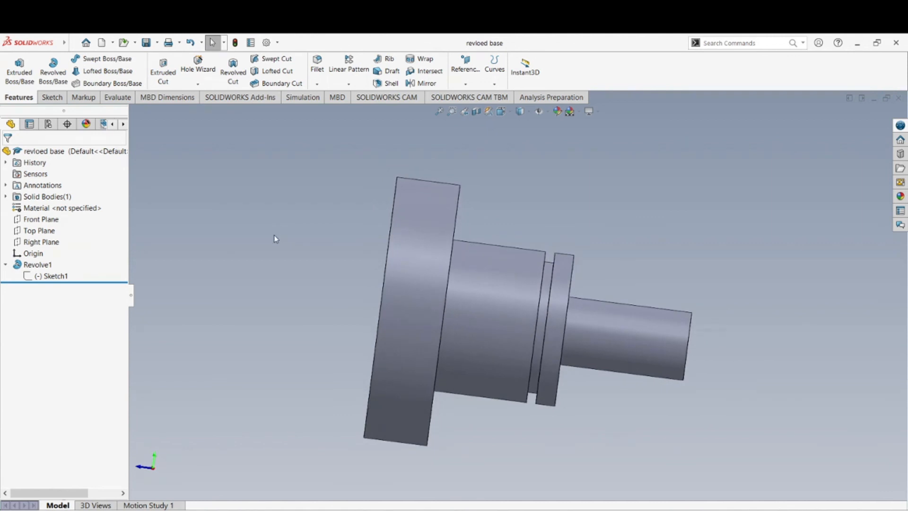
{"action": "right_click", "coordinate": [54, 276]}
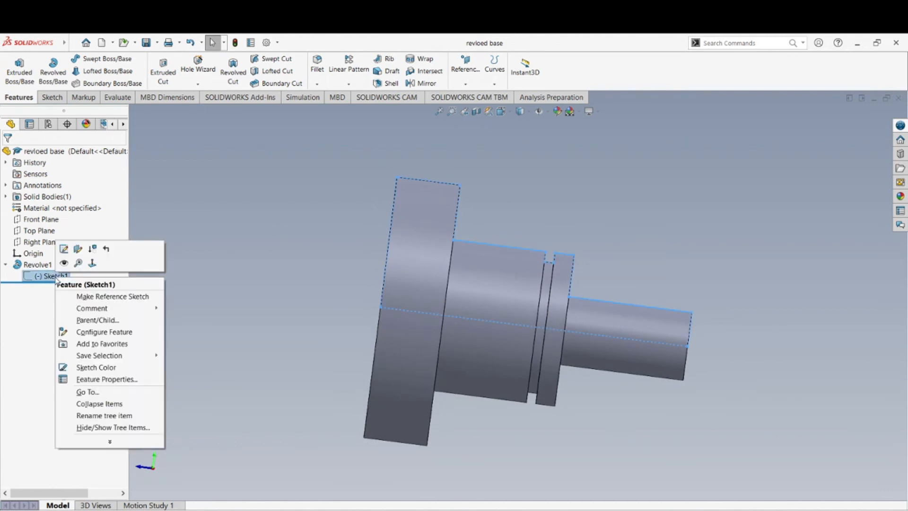
{"action": "left_click", "coordinate": [64, 249]}
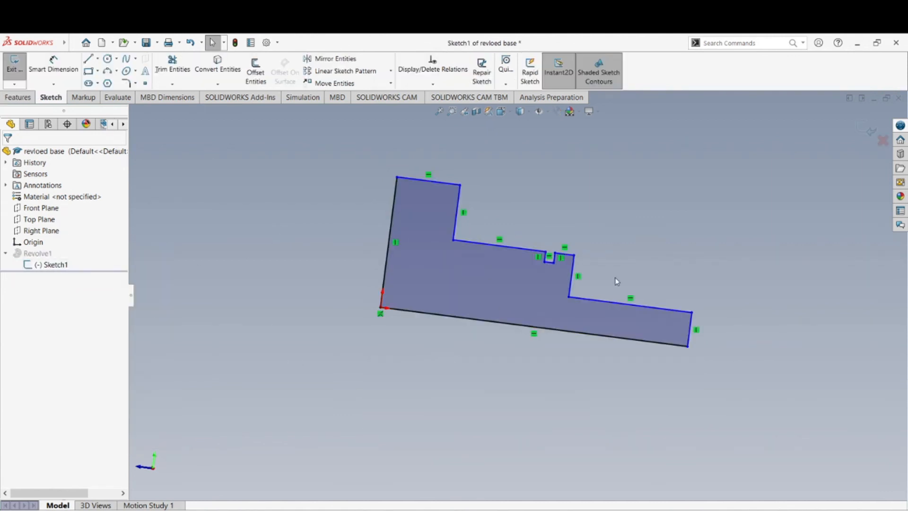
{"action": "left_click_drag", "start_coordinate": [502, 246], "coordinate": [494, 212]}
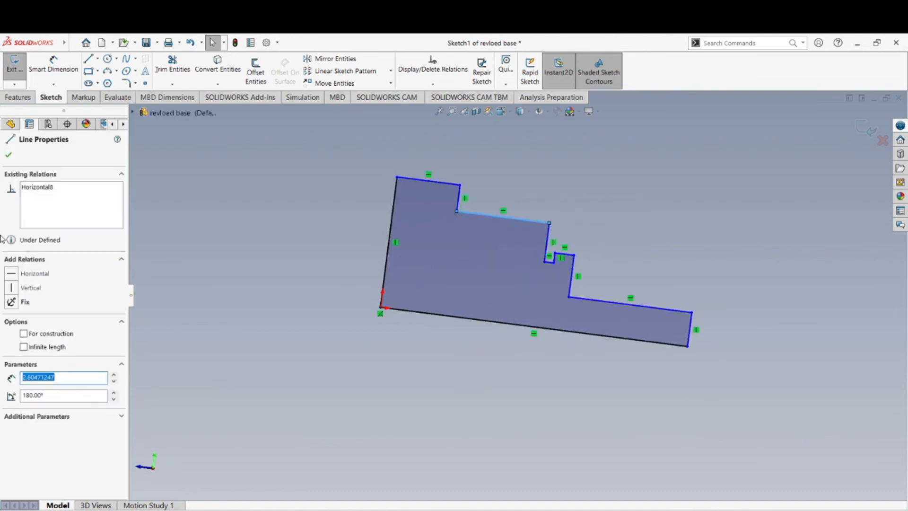
{"action": "left_click", "coordinate": [9, 156]}
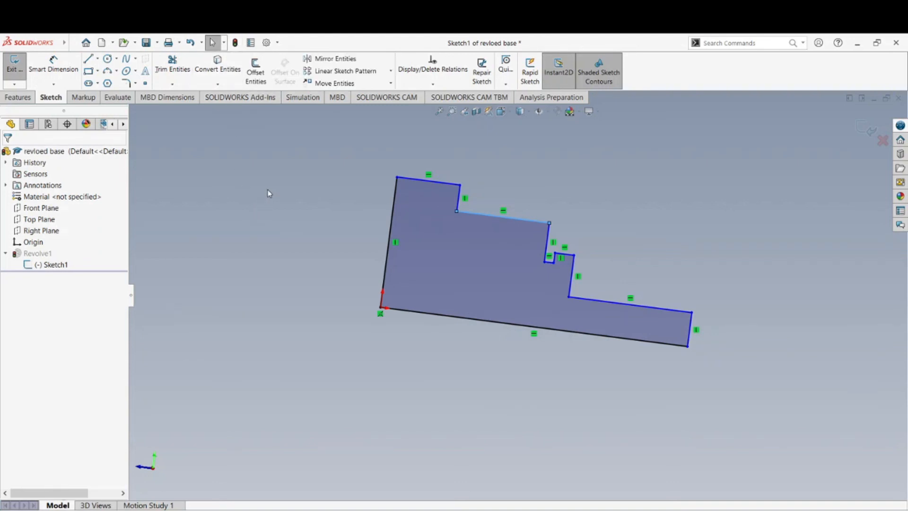
Step: Rebuild the revolved solid from the edited sketch and save the part
{"action": "key", "text": "ctrl+b"}
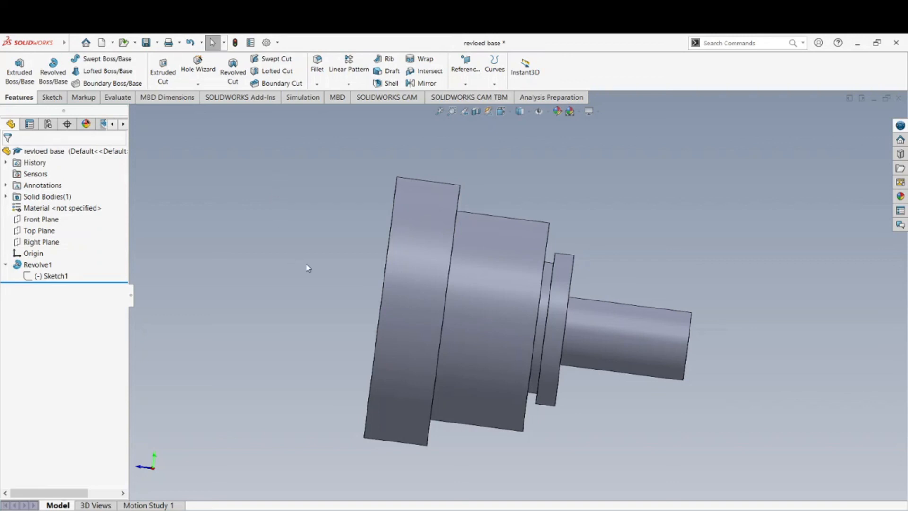
{"action": "middle_click_drag", "start_coordinate": [318, 259], "coordinate": [273, 307]}
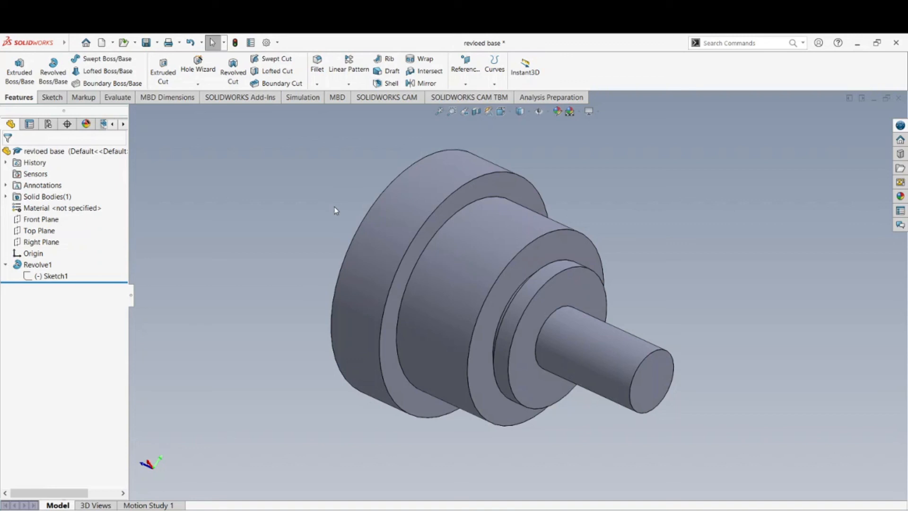
{"action": "key", "text": "ctrl+s"}
Step: Open the revolve's profile sketch again and orient the view normal to it
{"action": "middle_click_drag", "start_coordinate": [357, 197], "coordinate": [359, 233]}
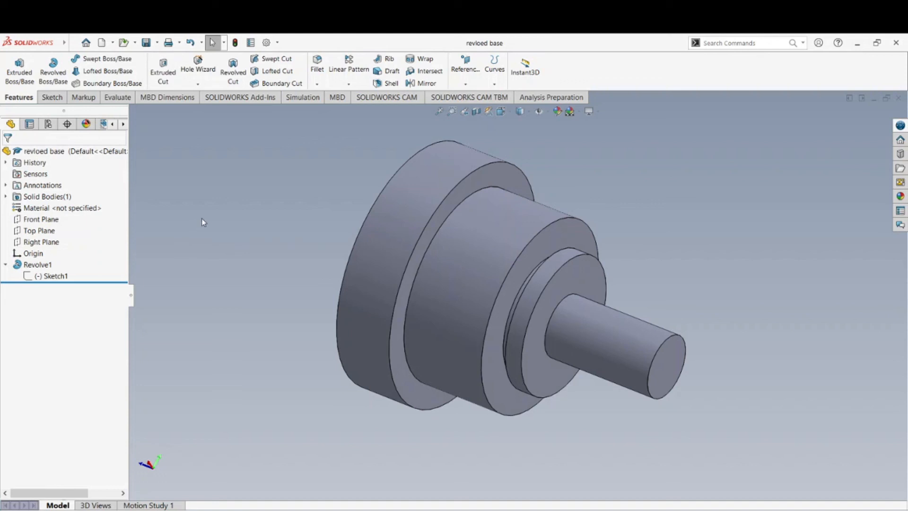
{"action": "right_click", "coordinate": [60, 279]}
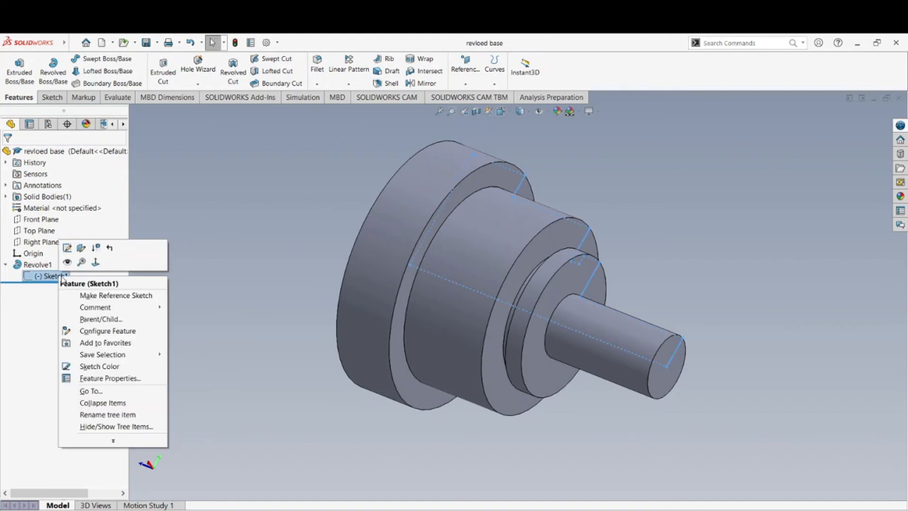
{"action": "left_click", "coordinate": [67, 248]}
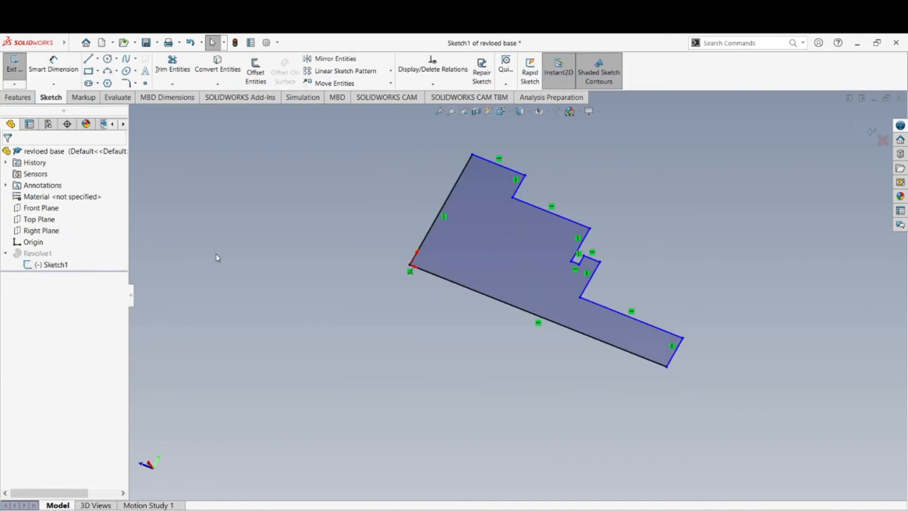
{"action": "right_click", "coordinate": [66, 265]}
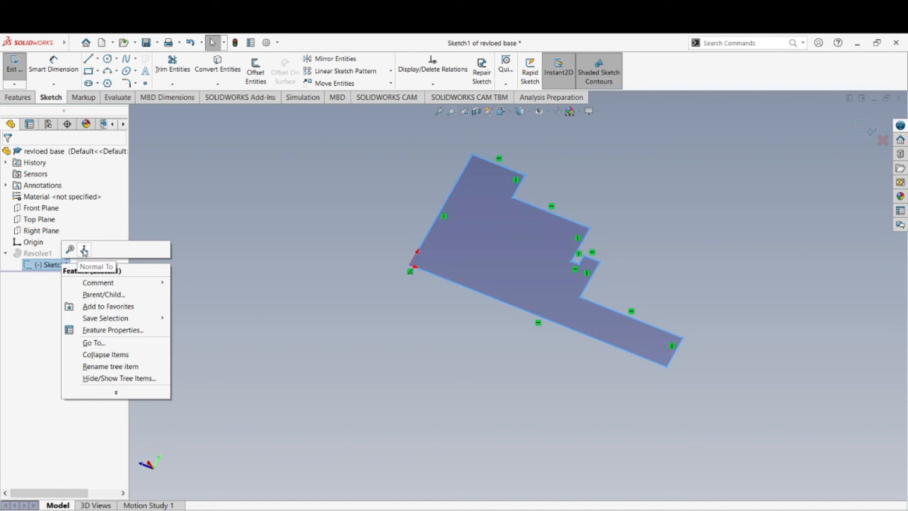
{"action": "left_click", "coordinate": [84, 250]}
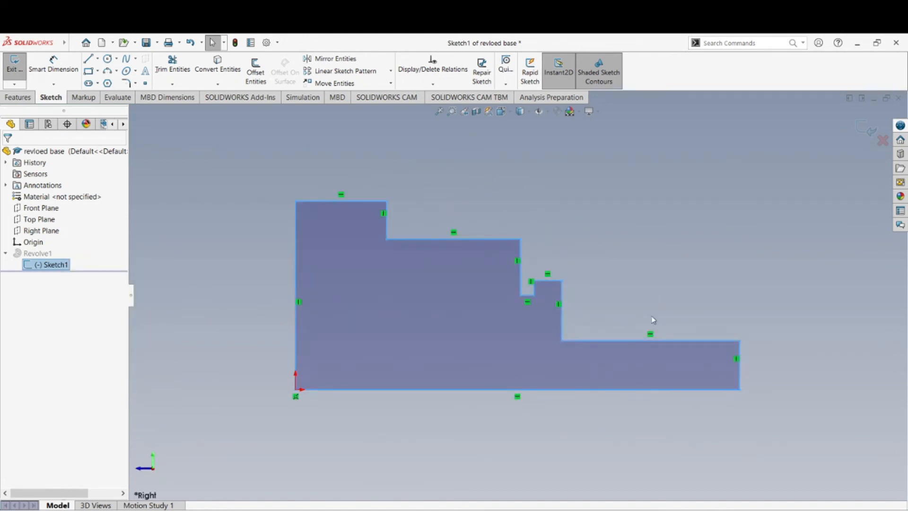
Step: Raise the upper edge of the profile's narrow end section and exit the sketch to update the solid
{"action": "left_click_drag", "start_coordinate": [656, 343], "coordinate": [657, 319]}
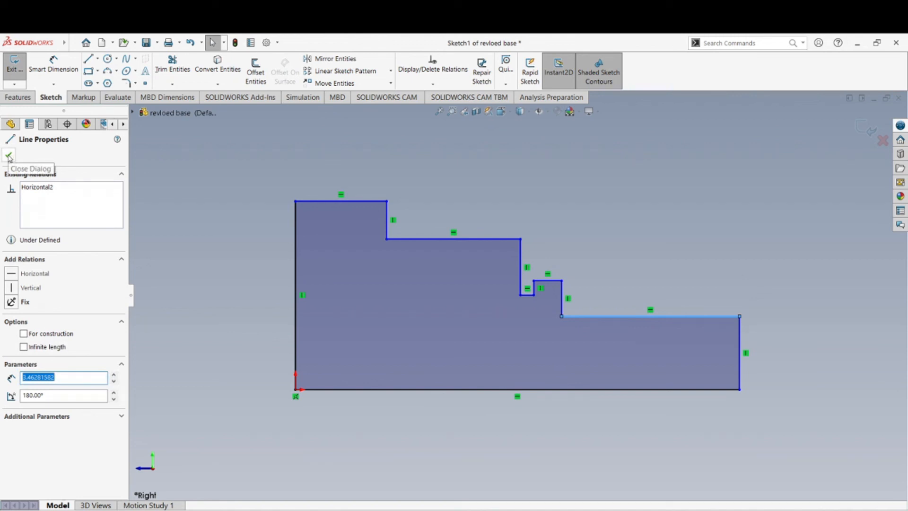
{"action": "right_click", "coordinate": [604, 188]}
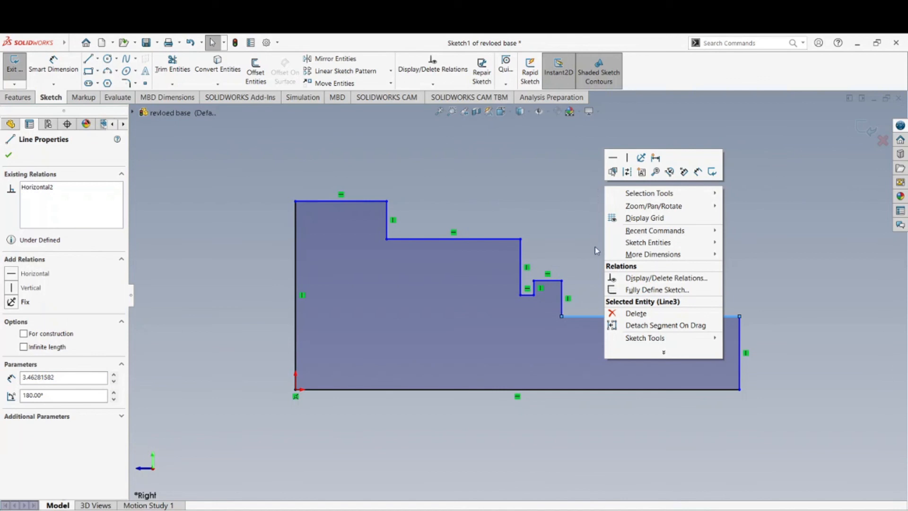
{"action": "left_click", "coordinate": [589, 201]}
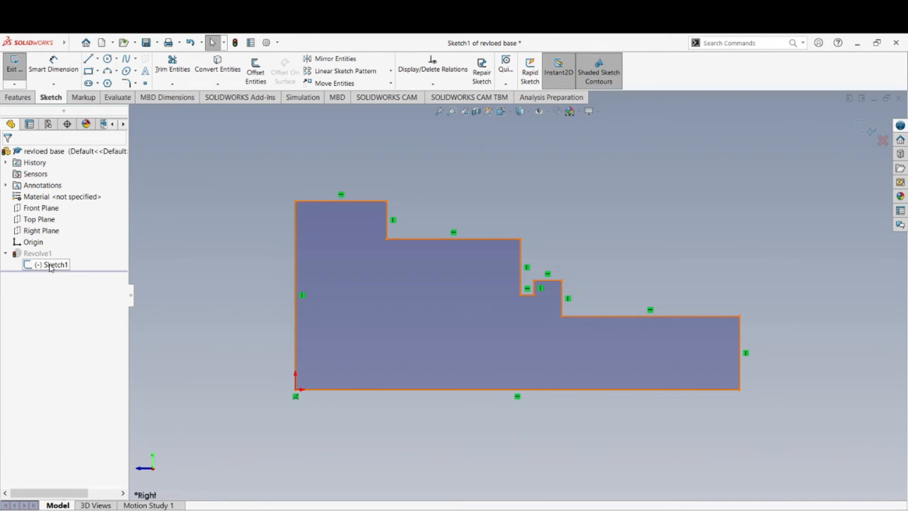
{"action": "double_click", "coordinate": [378, 148]}
{"action": "mouse_move", "coordinate": [446, 229]}
{"action": "middle_mouse_down"}
{"action": "mouse_move", "coordinate": [435, 243]}
{"action": "mouse_move", "coordinate": [458, 263]}
{"action": "middle_mouse_up"}
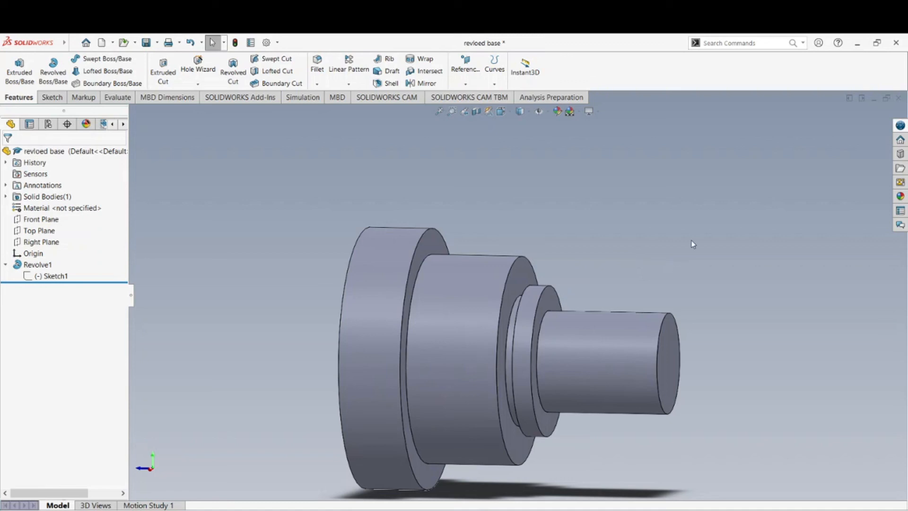
{"action": "left_click", "coordinate": [899, 98]}
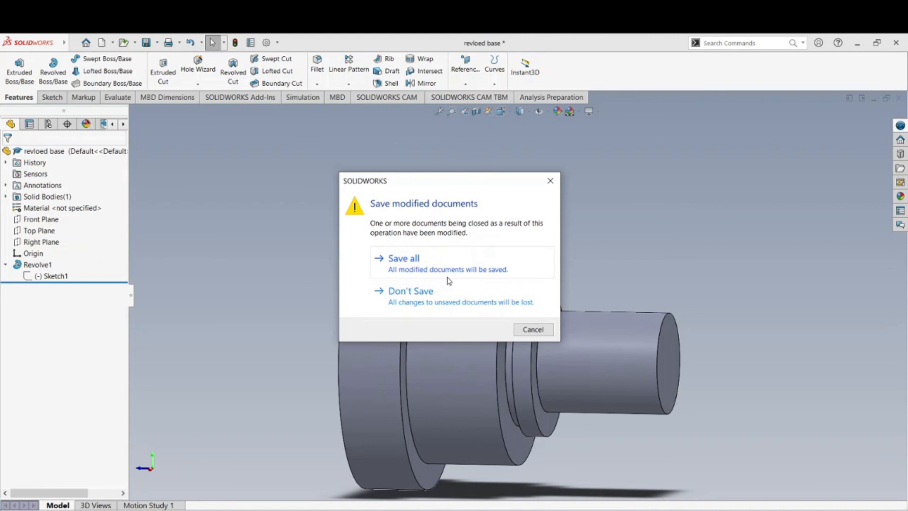
{"action": "left_click", "coordinate": [533, 330]}
{"action": "middle_click_drag", "start_coordinate": [628, 264], "coordinate": [627, 294]}
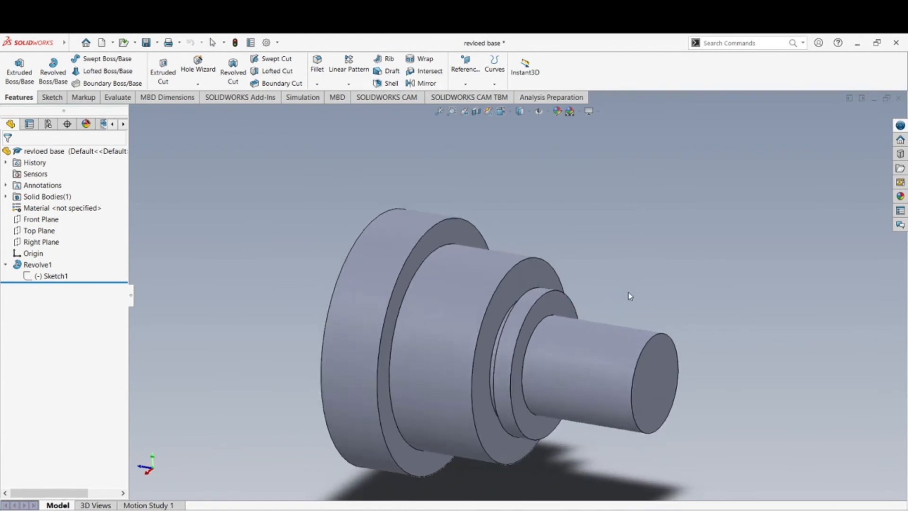
{"action": "scroll", "coordinate": [627, 294], "scroll_direction": "up", "scroll_amount": 1}
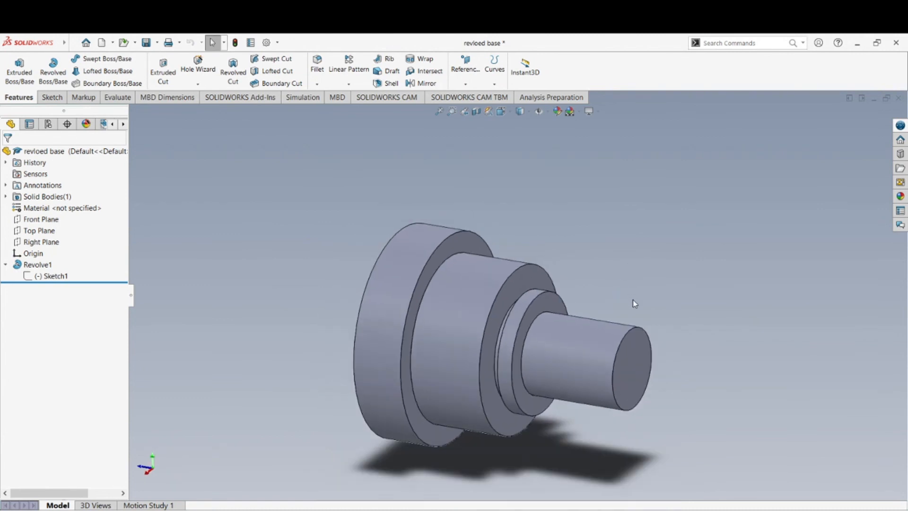
Step: Close the part document and save all its modifications
{"action": "left_click", "coordinate": [899, 98]}
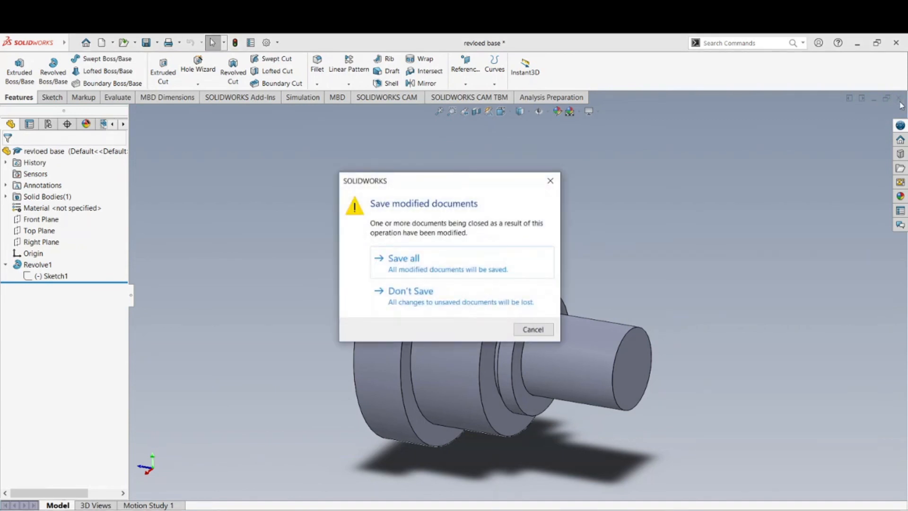
{"action": "left_click", "coordinate": [410, 260]}
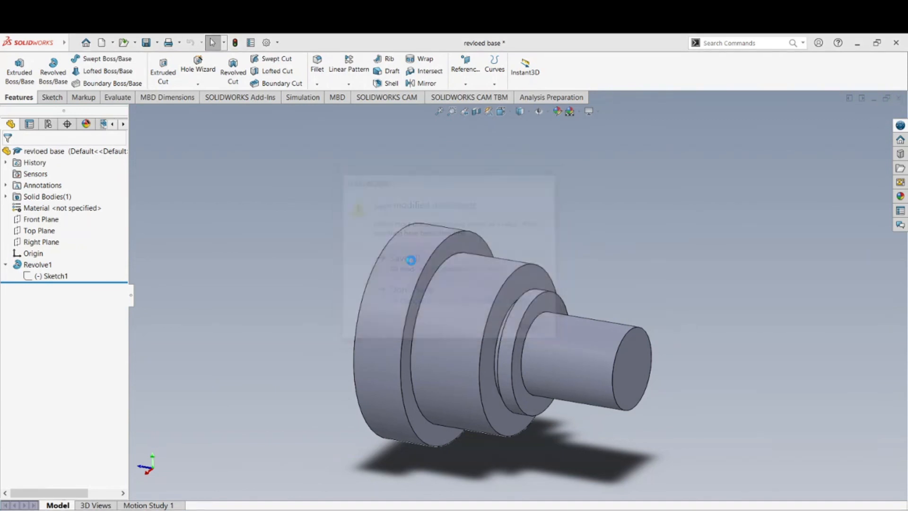